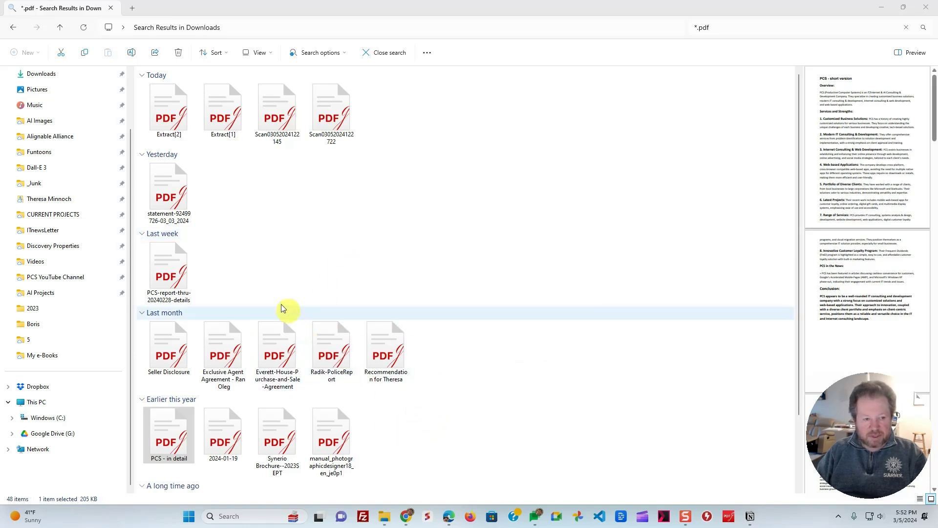
- Open 'PCS - in detail.pdf' from the Downloads search results in PDFgear
{"action": "double_click", "coordinate": [167, 425]}
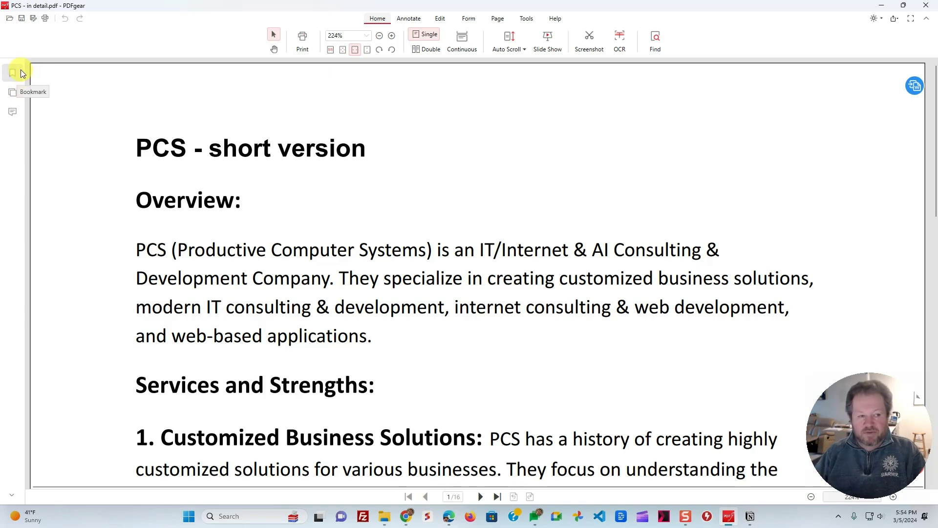
- Show the page thumbnail panel beside page 1, listing pages 1 to 3
{"action": "left_click", "coordinate": [14, 95]}
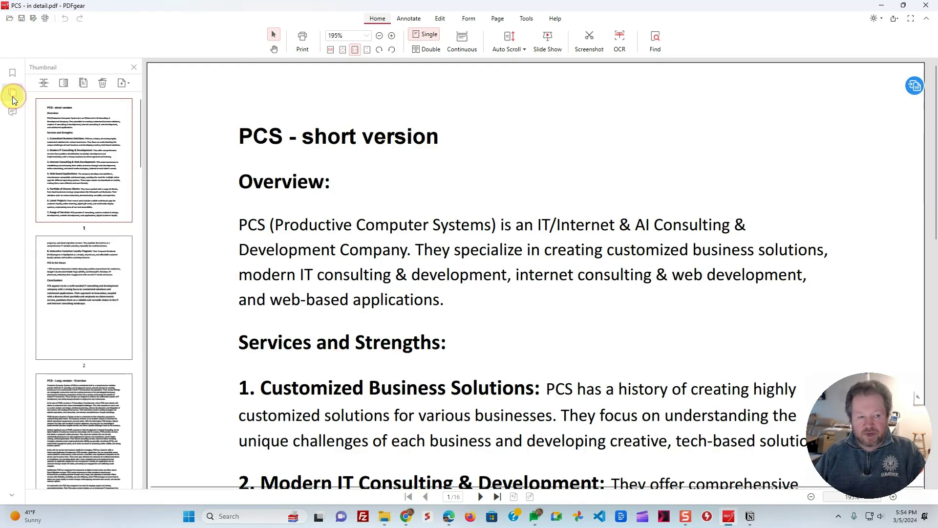
- Jump to page 5, 'Customer-Centric Focus', via its thumbnail, then close the thumbnail panel
{"action": "scroll", "coordinate": [94, 159], "scroll_direction": "down", "scroll_amount": 8}
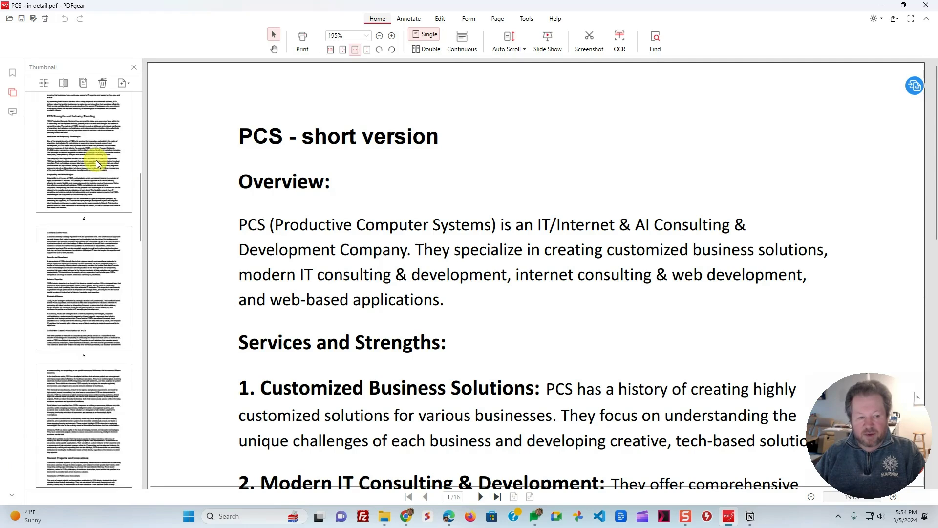
{"action": "scroll", "coordinate": [96, 160], "scroll_direction": "down", "scroll_amount": 4}
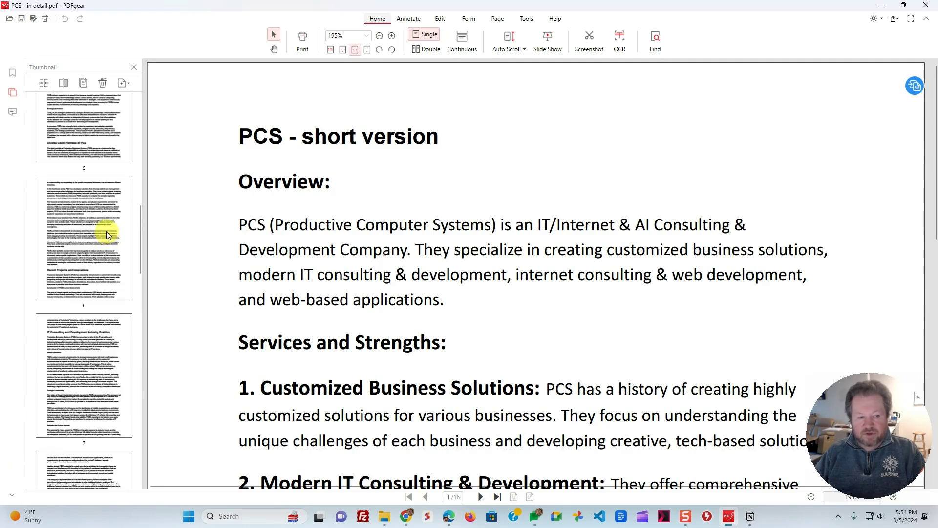
{"action": "scroll", "coordinate": [103, 225], "scroll_direction": "up", "scroll_amount": 5}
{"action": "left_click", "coordinate": [101, 307]}
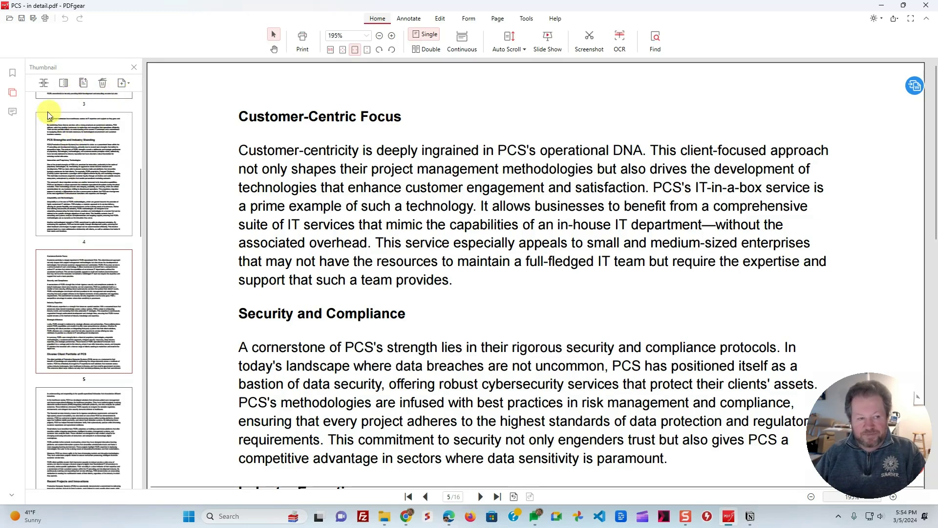
{"action": "left_click", "coordinate": [13, 92]}
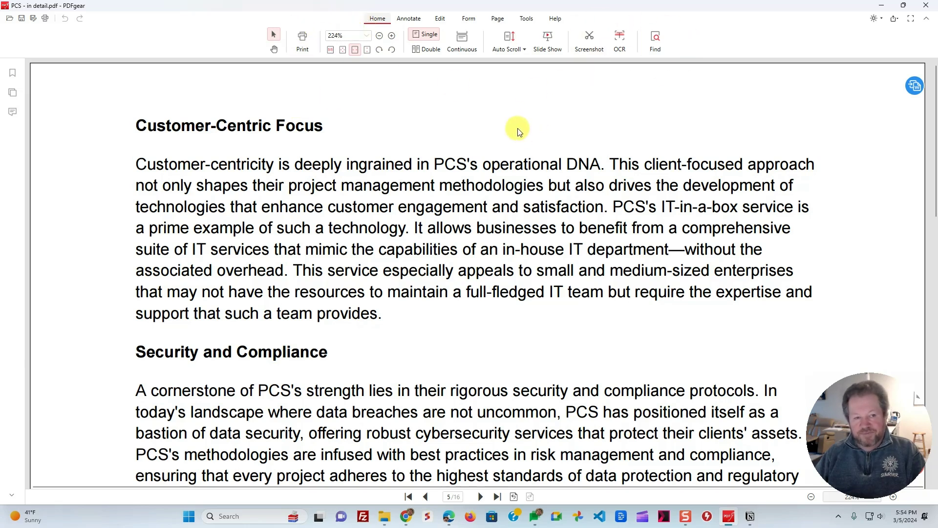
- Try the Select and Hand tools on page 5, then fit the whole page in the window
{"action": "left_click", "coordinate": [274, 35]}
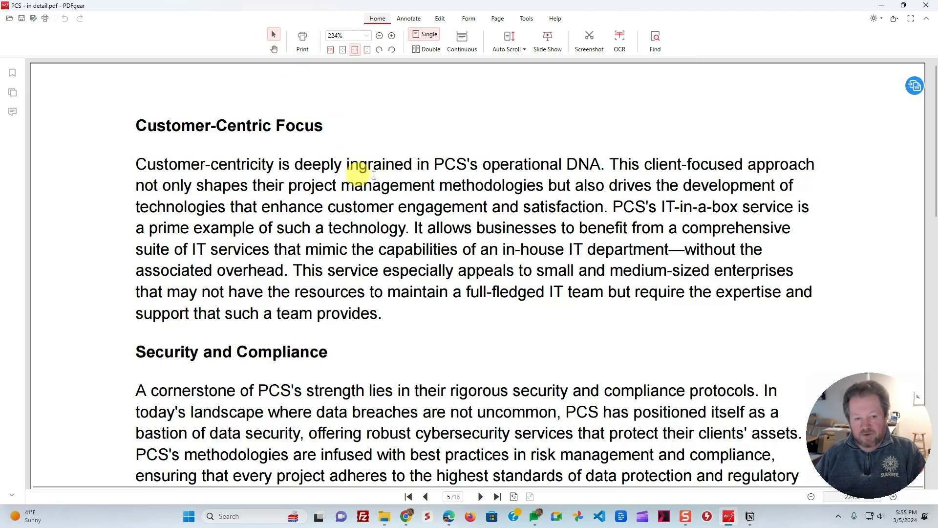
{"action": "left_click", "coordinate": [541, 254]}
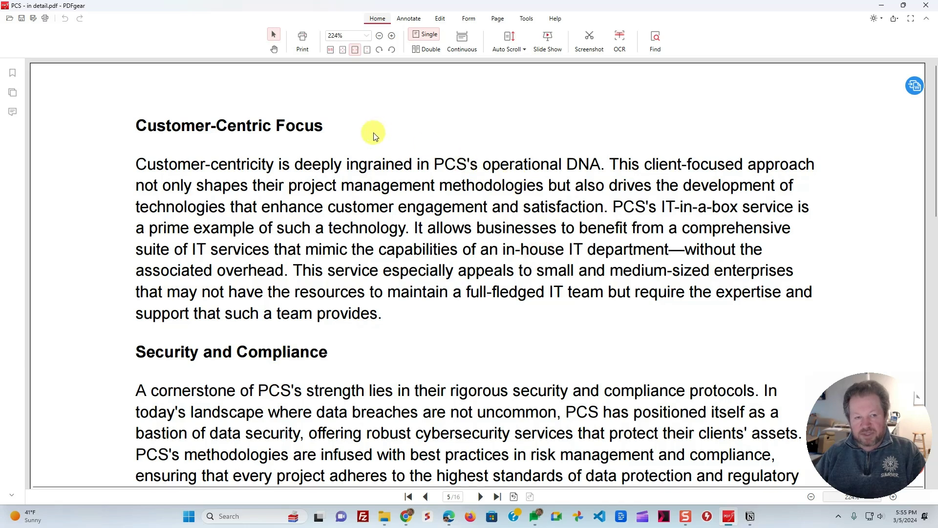
{"action": "left_click", "coordinate": [275, 49]}
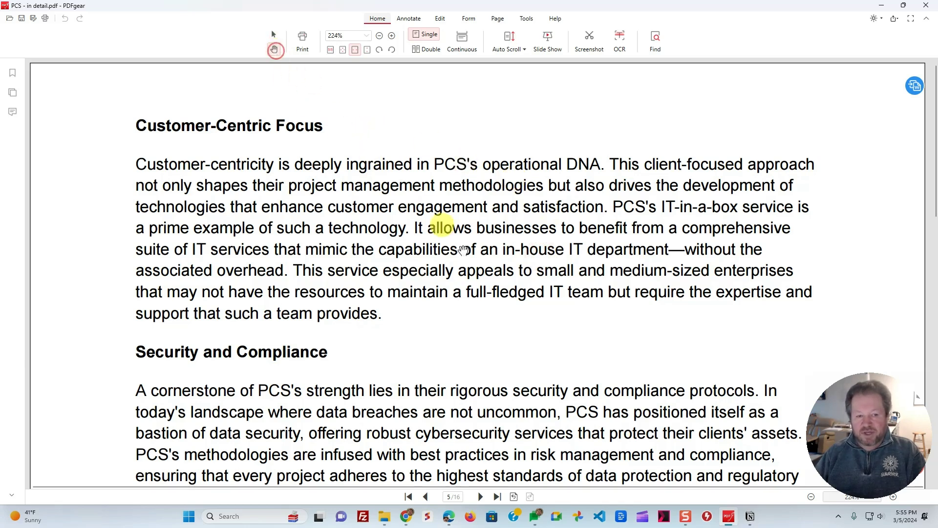
{"action": "left_click_drag", "start_coordinate": [549, 372], "coordinate": [531, 194]}
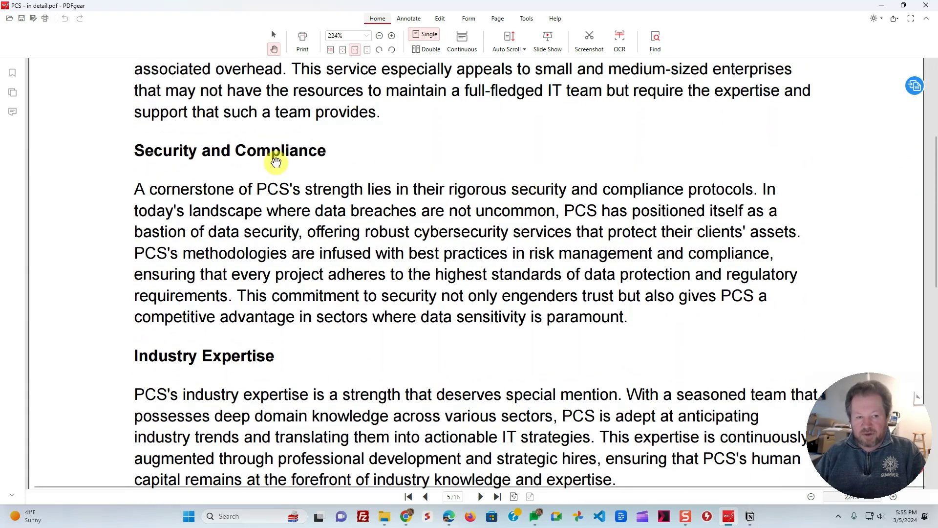
{"action": "left_click", "coordinate": [273, 34]}
{"action": "left_click", "coordinate": [342, 49]}
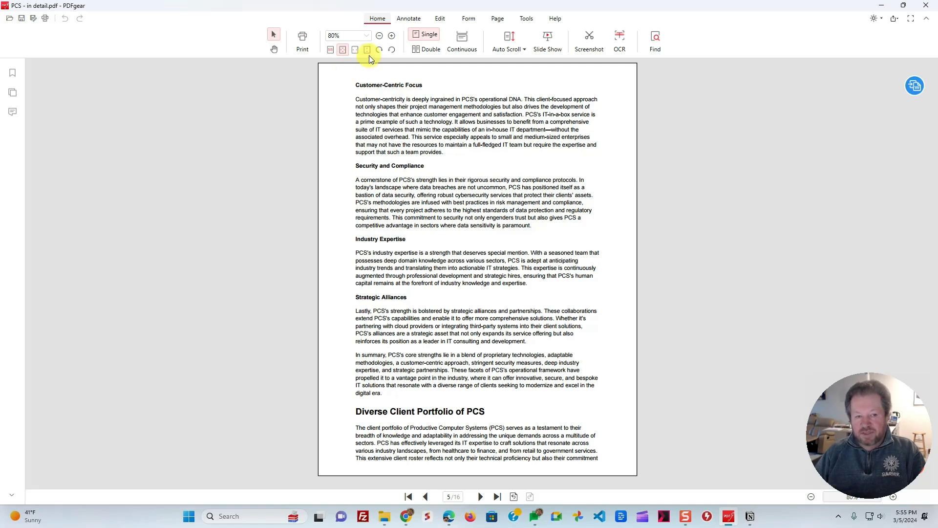
- Try Fit Width, Actual Size, and the 150%, 600% and 100% zoom presets
{"action": "left_click", "coordinate": [355, 49]}
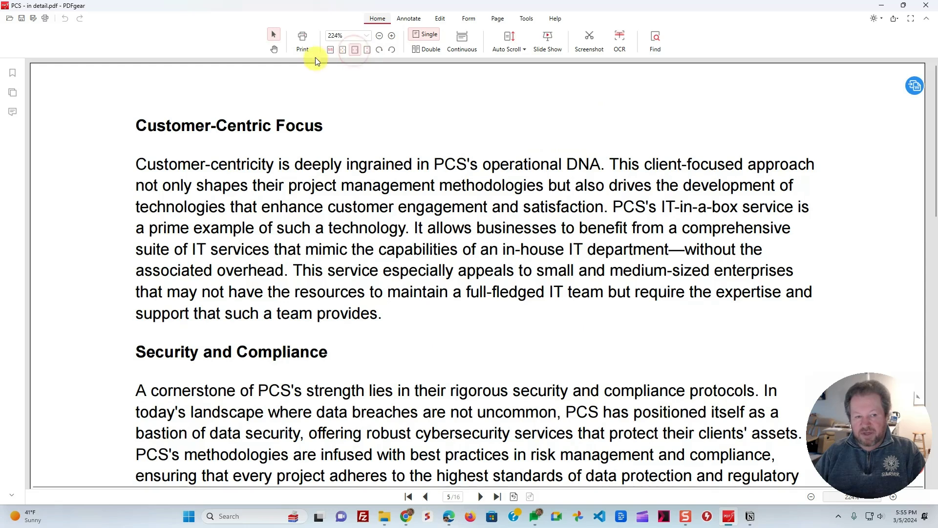
{"action": "left_click", "coordinate": [330, 50]}
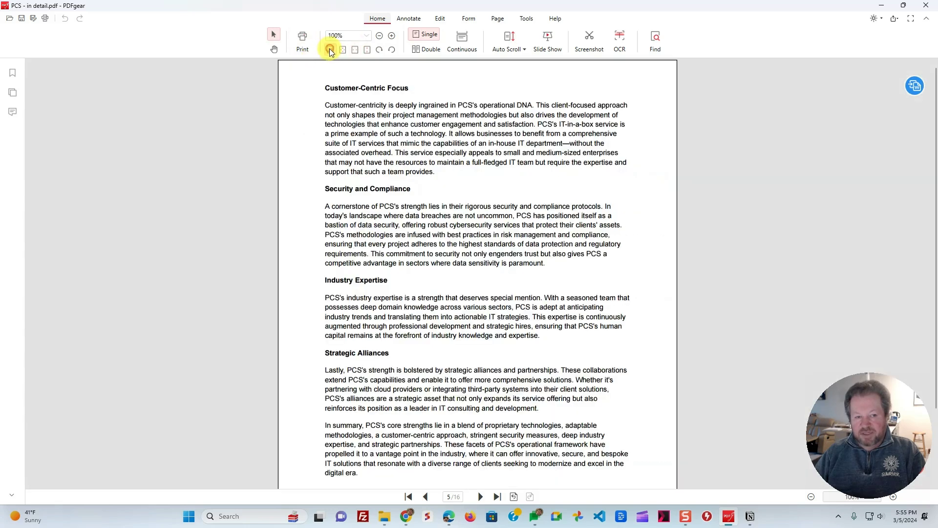
{"action": "left_click", "coordinate": [369, 37]}
{"action": "left_click", "coordinate": [349, 85]}
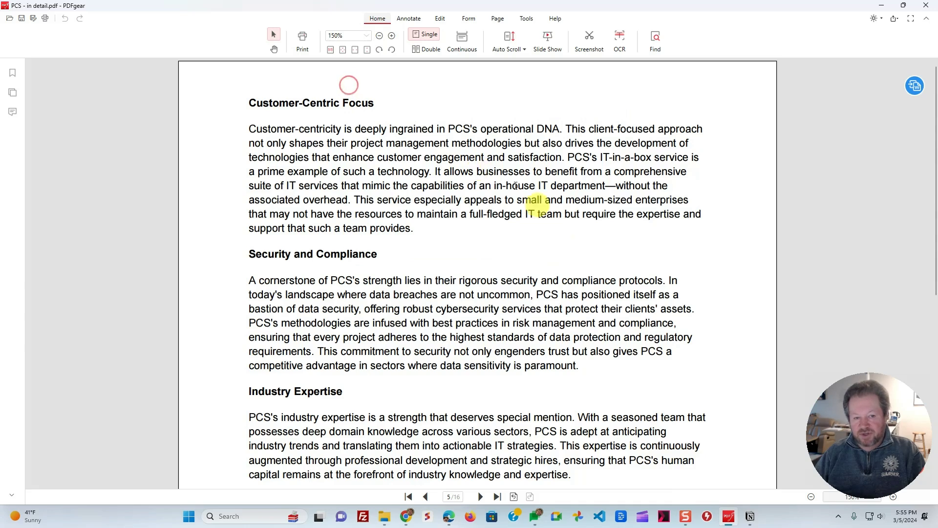
{"action": "left_click", "coordinate": [371, 37]}
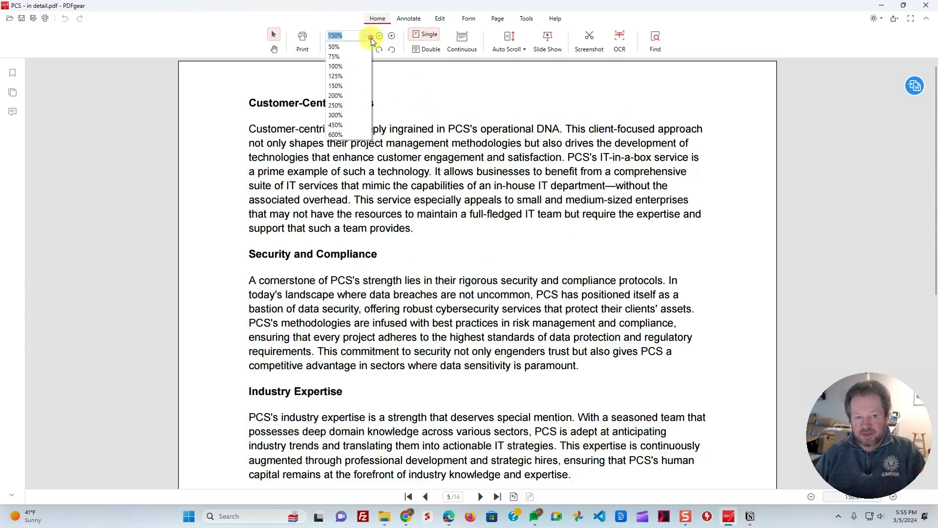
{"action": "left_click", "coordinate": [352, 134]}
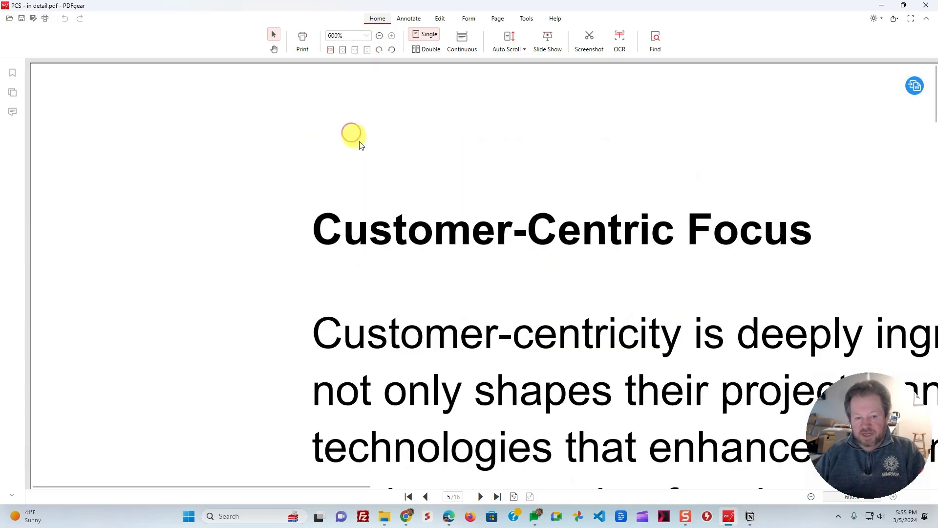
{"action": "left_click", "coordinate": [370, 34]}
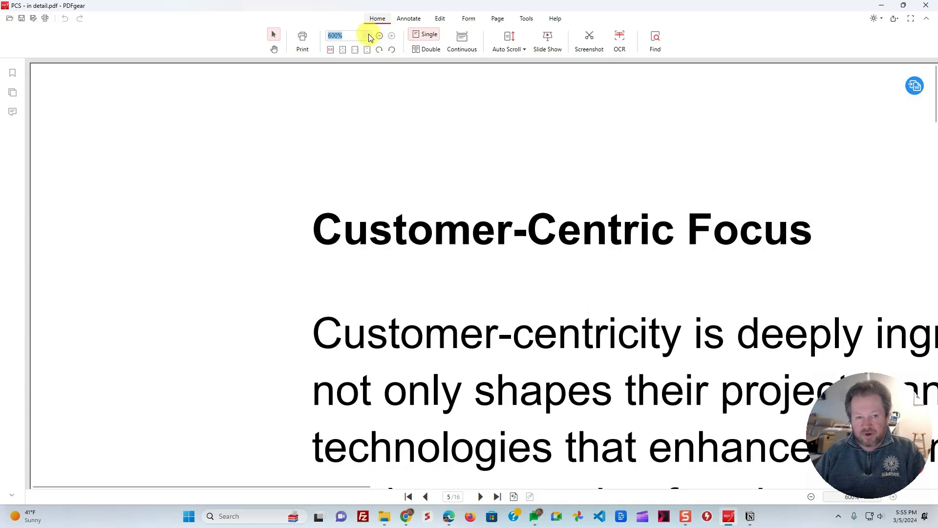
{"action": "left_click", "coordinate": [369, 35]}
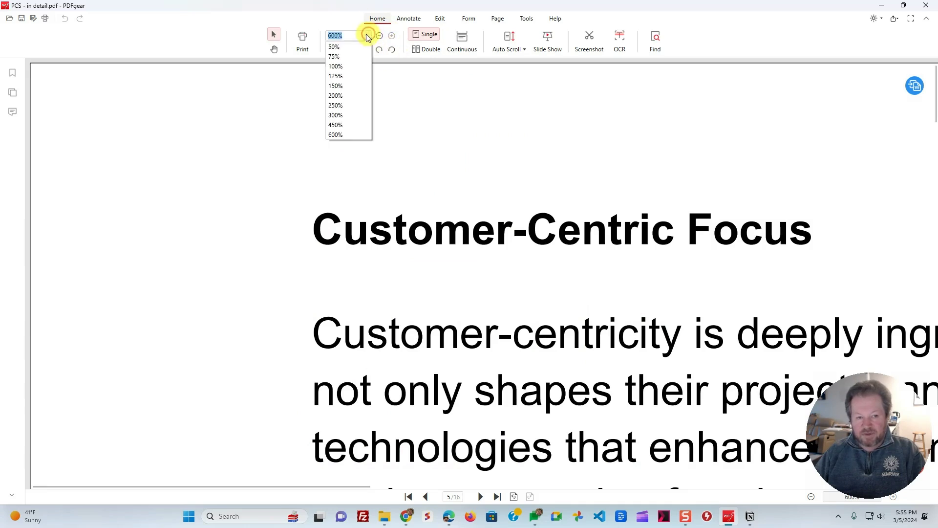
{"action": "left_click", "coordinate": [345, 66]}
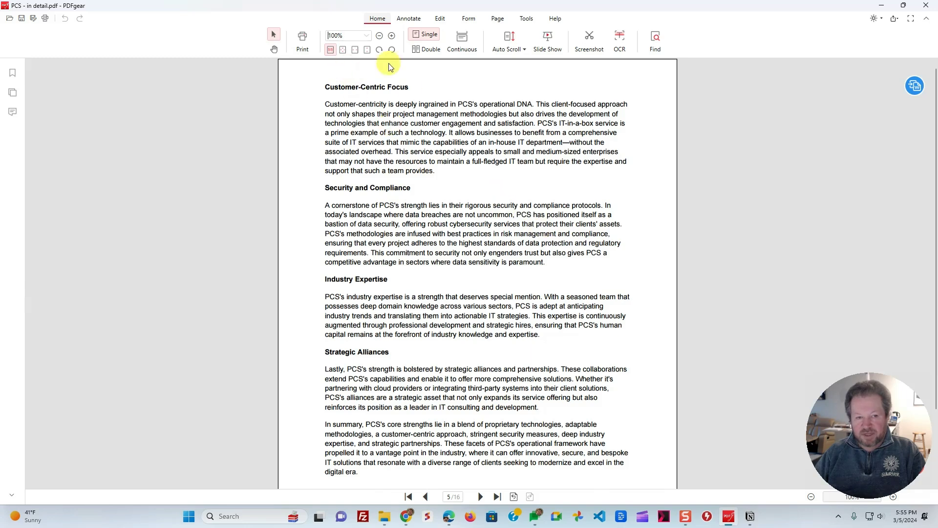
- Fit page 5 to the window width, then step zoom in and out to 204%
{"action": "left_click", "coordinate": [356, 51]}
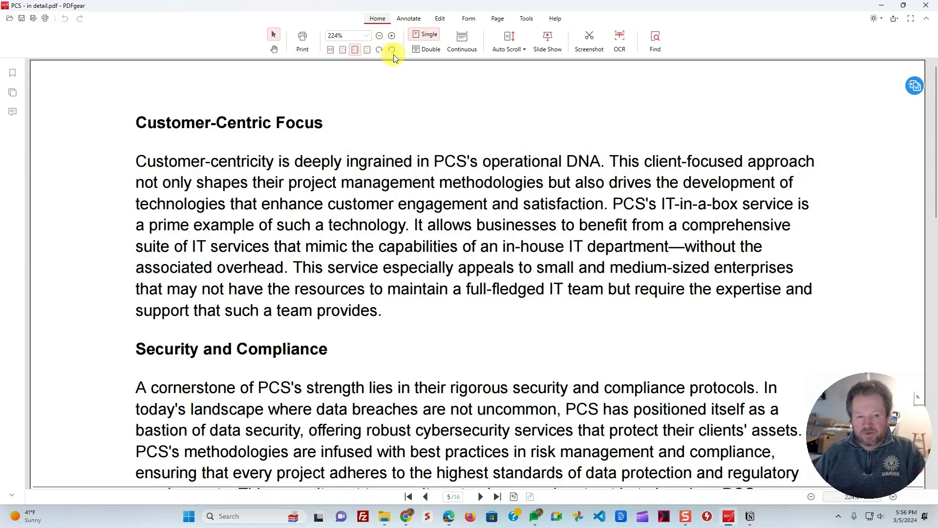
{"action": "left_click", "coordinate": [391, 38]}
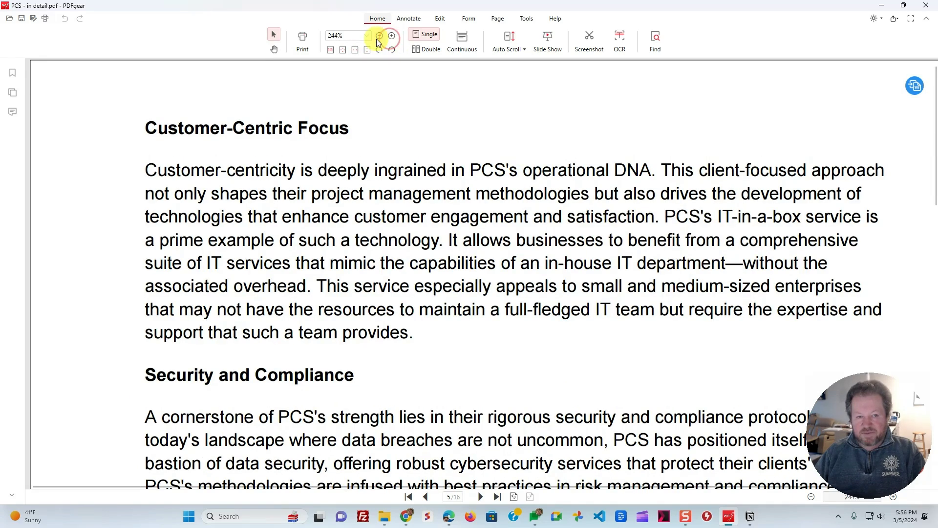
{"action": "left_click", "coordinate": [379, 36]}
{"action": "left_click", "coordinate": [379, 36]}
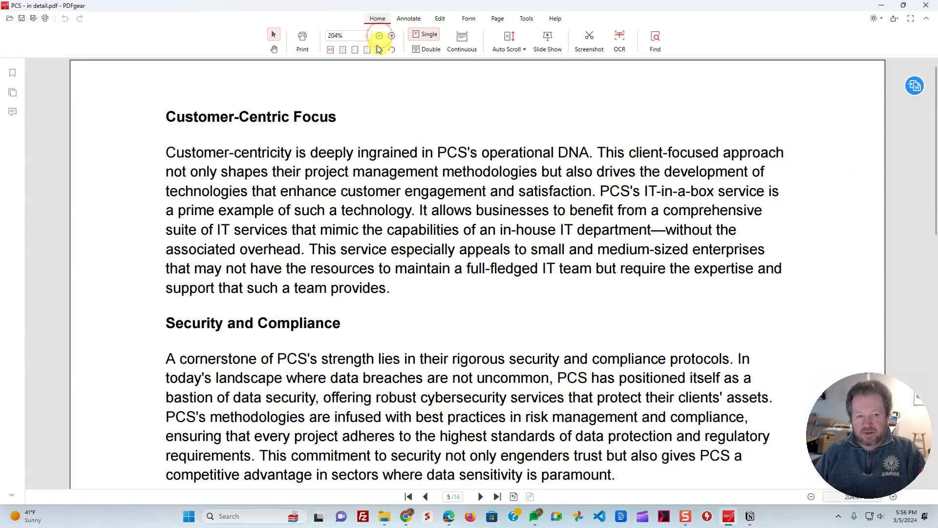
{"action": "left_click", "coordinate": [379, 36]}
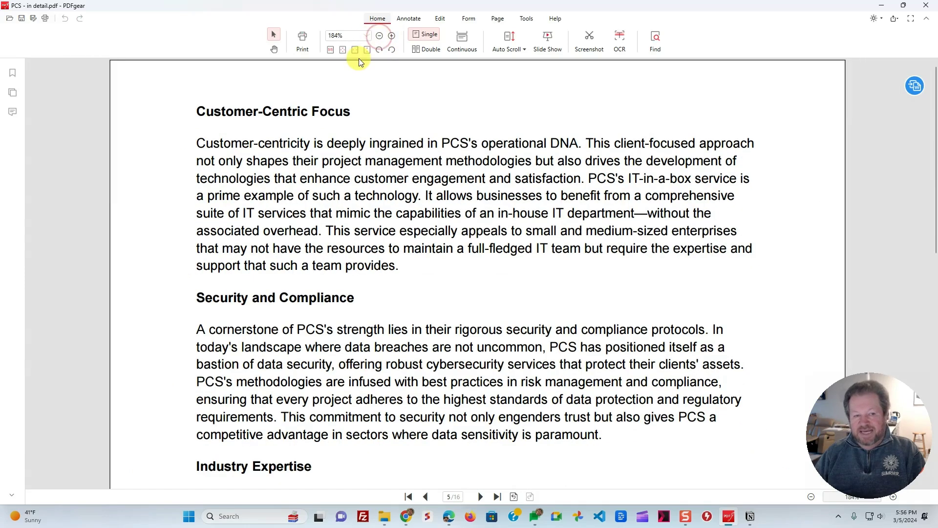
{"action": "left_click", "coordinate": [391, 36]}
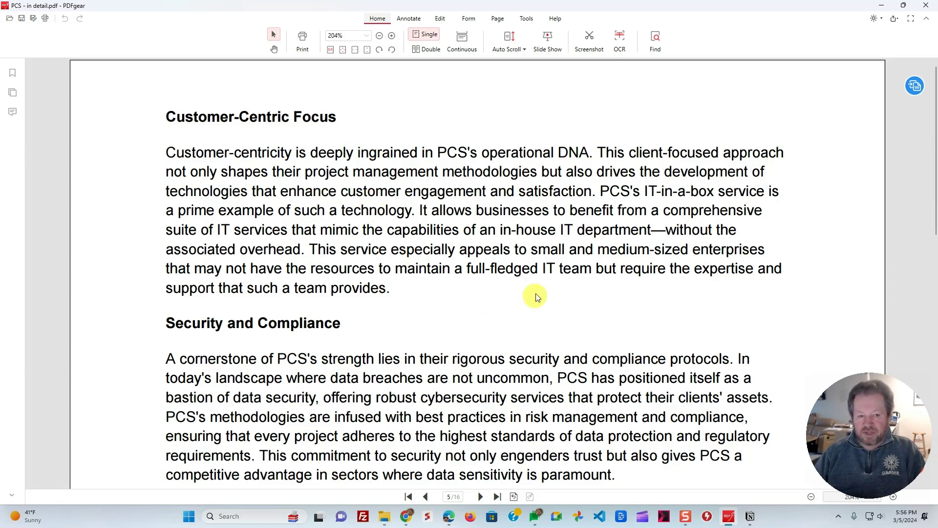
- Scroll through the document and back, then switch to the two-page side-by-side layout
{"action": "scroll", "coordinate": [471, 242], "scroll_direction": "down", "scroll_amount": 10}
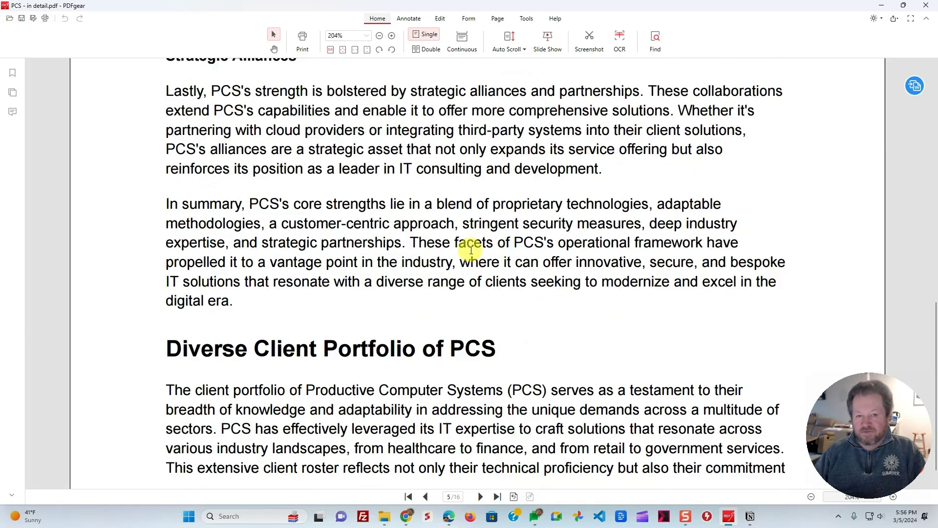
{"action": "scroll", "coordinate": [471, 250], "scroll_direction": "up", "scroll_amount": 20}
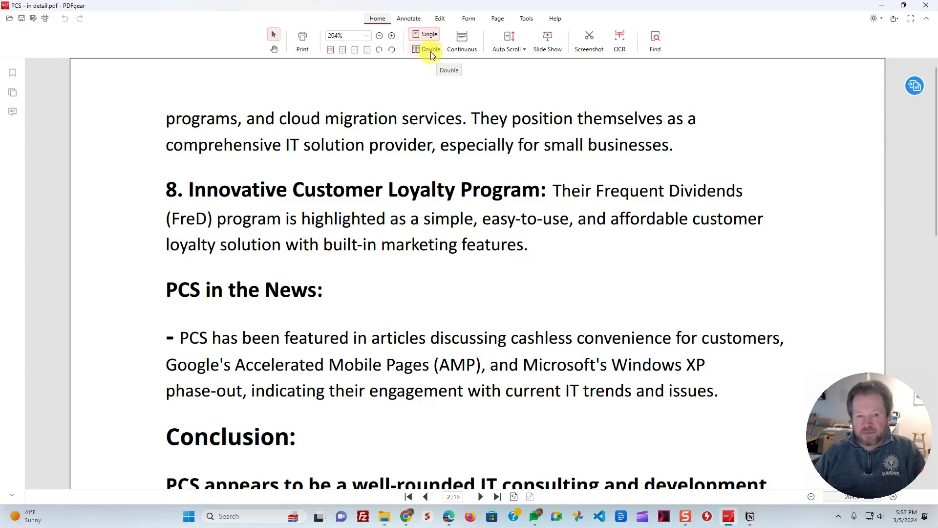
{"action": "left_click", "coordinate": [429, 49]}
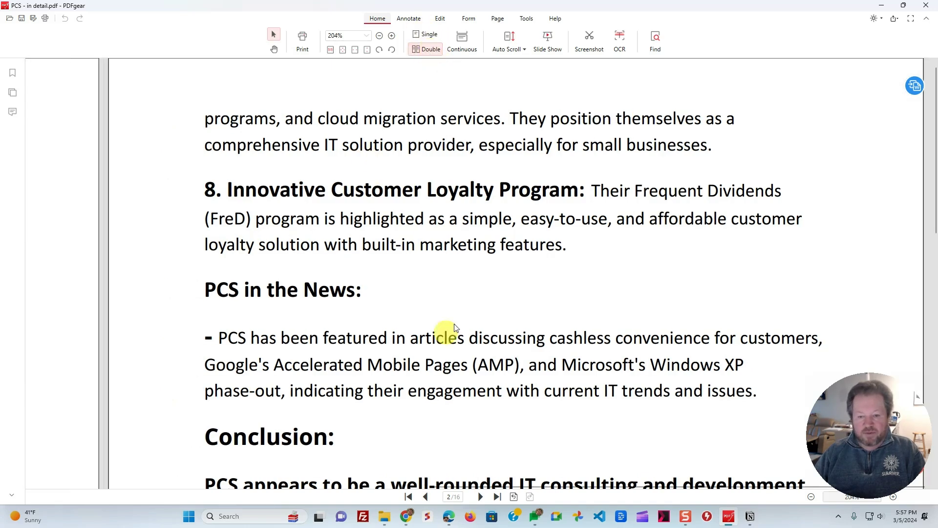
- Fit and advance the two-page spread, view two full-screen slideshow pages, then open the annotation tools
{"action": "left_click", "coordinate": [342, 49]}
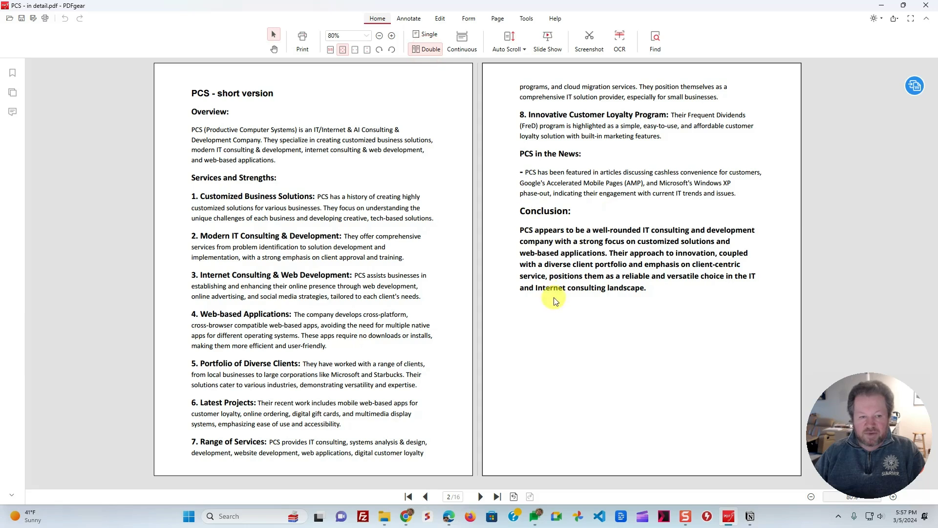
{"action": "left_click", "coordinate": [482, 497]}
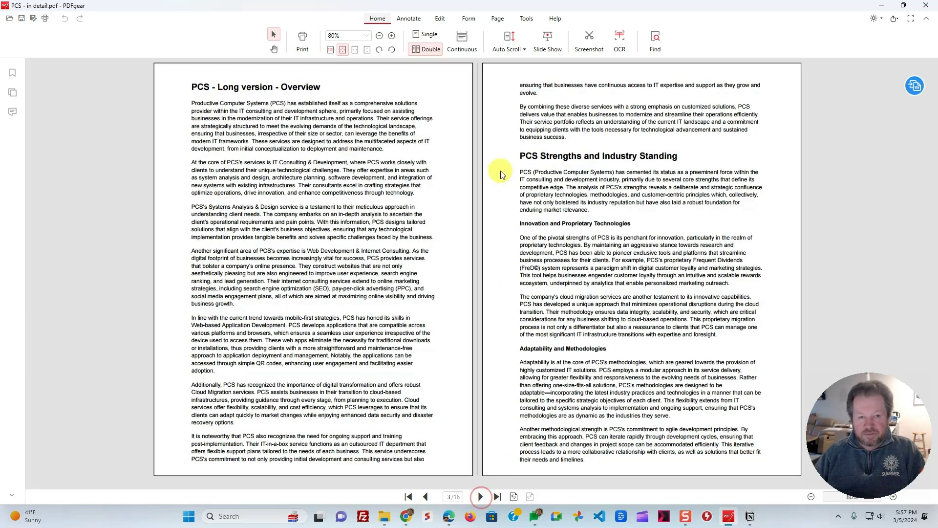
{"action": "left_click", "coordinate": [551, 42]}
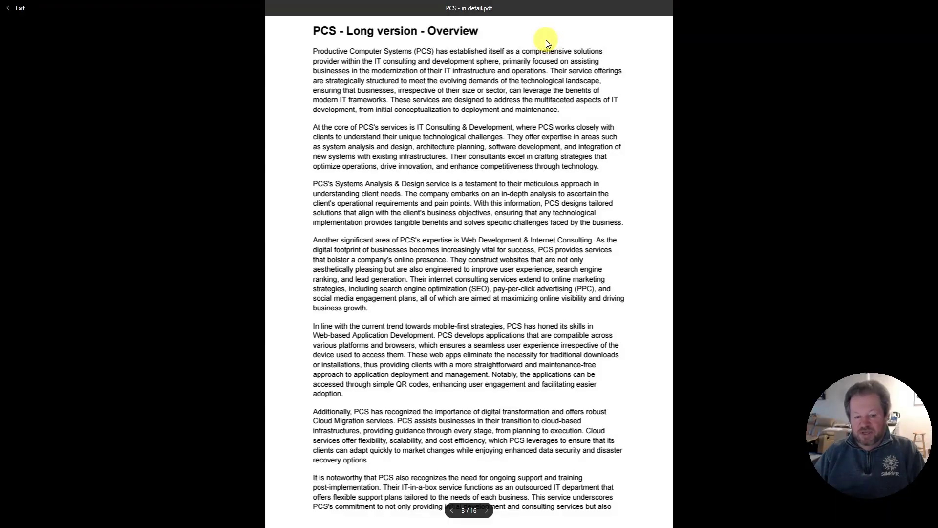
{"action": "left_click", "coordinate": [781, 210]}
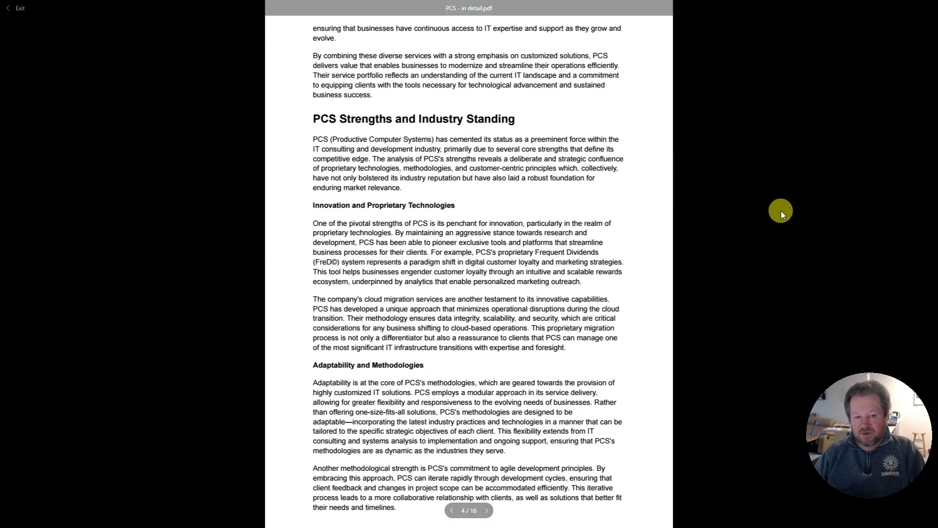
{"action": "left_click", "coordinate": [781, 210]}
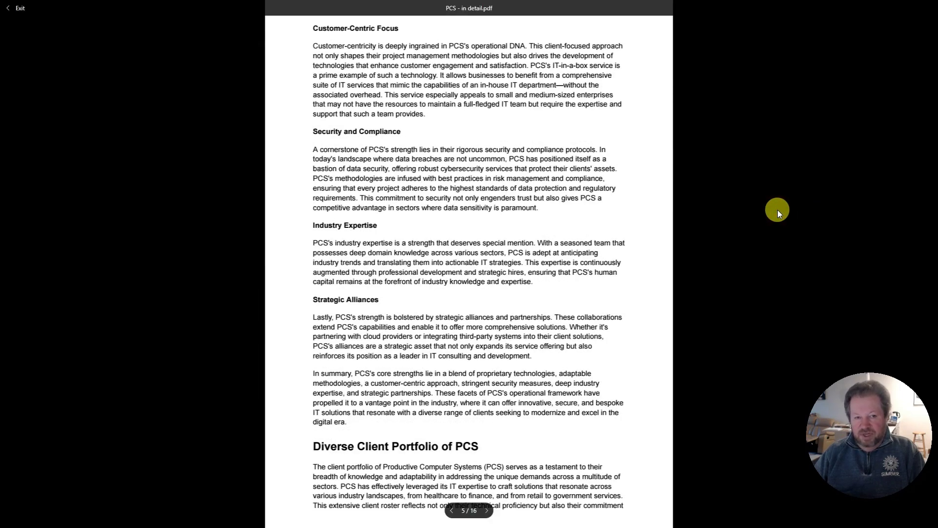
{"action": "key", "text": "Escape"}
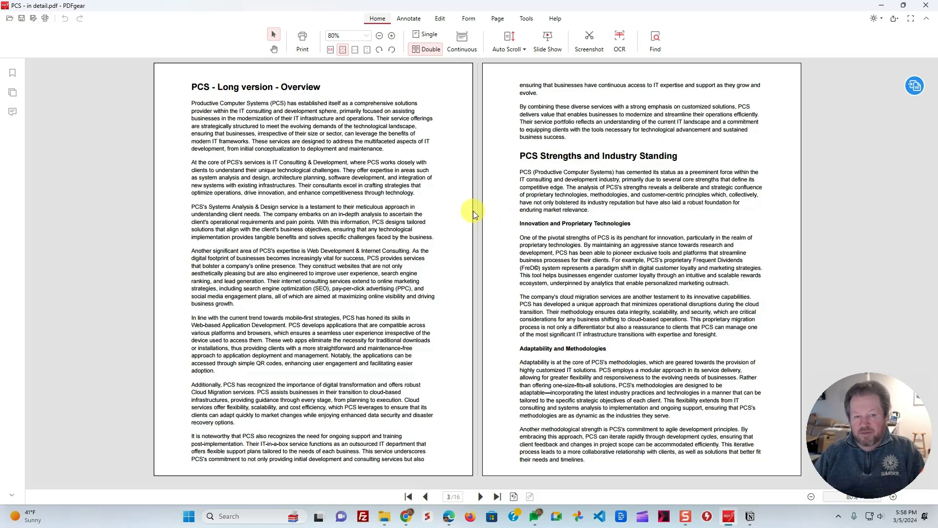
{"action": "left_click", "coordinate": [409, 19]}
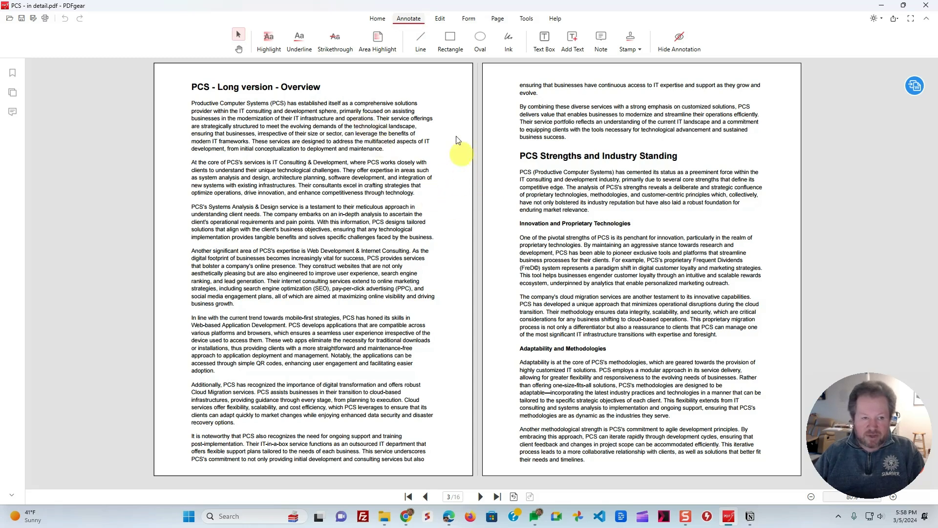
- Highlight two Overview paragraphs in yellow and underline 'PCS (Productive Computer Systems) has cemented'
{"action": "left_click", "coordinate": [266, 39]}
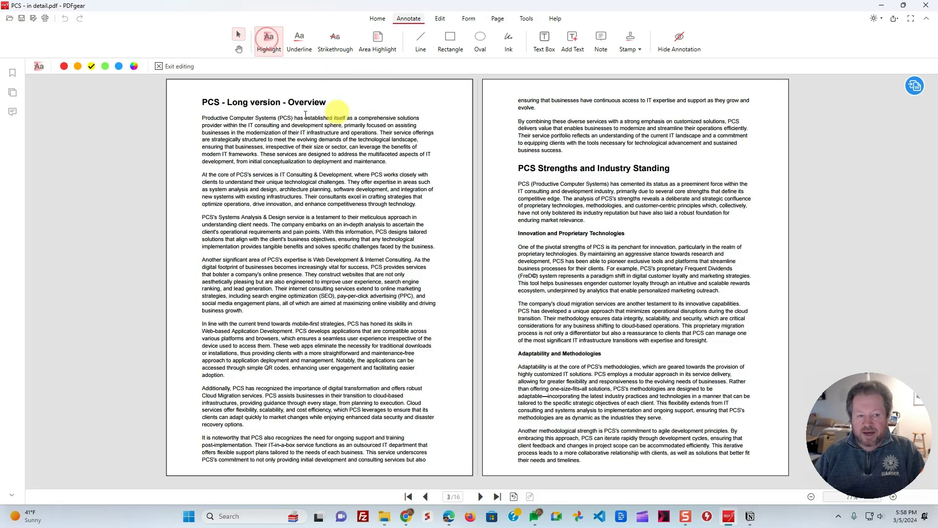
{"action": "left_click_drag", "start_coordinate": [204, 117], "coordinate": [400, 165]}
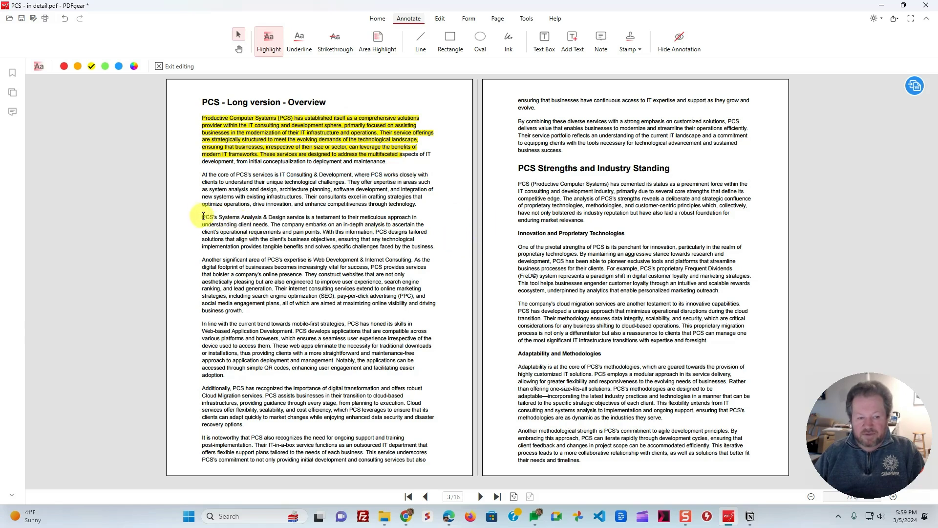
{"action": "left_click_drag", "start_coordinate": [203, 217], "coordinate": [325, 239]}
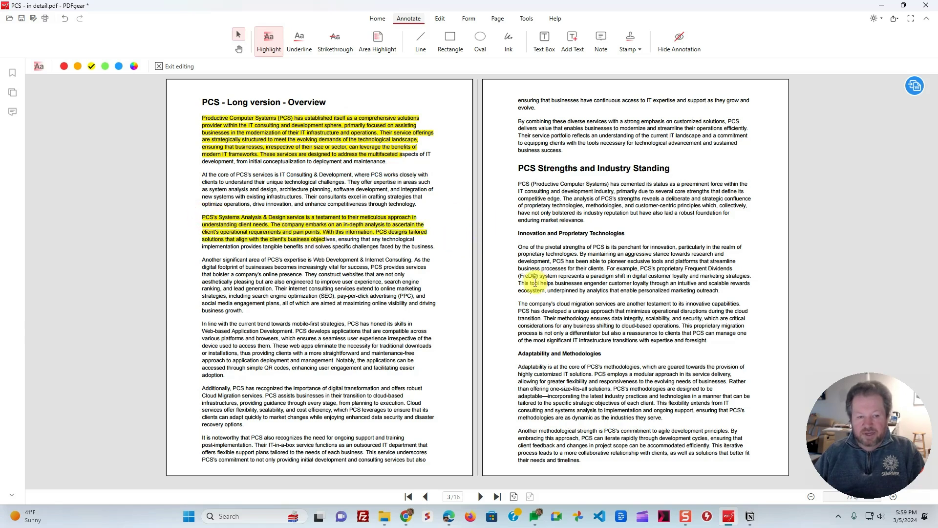
{"action": "left_click", "coordinate": [299, 38]}
{"action": "left_click_drag", "start_coordinate": [519, 184], "coordinate": [645, 185]}
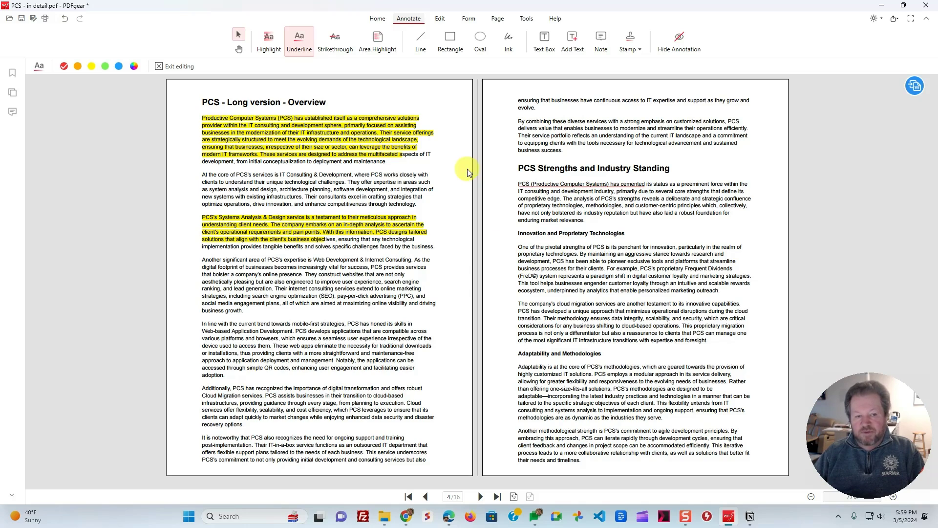
- Strike through the rest of the Strengths intro and area-highlight the next three paragraphs in yellow
{"action": "left_click", "coordinate": [335, 39]}
{"action": "left_click_drag", "start_coordinate": [513, 205], "coordinate": [623, 213]}
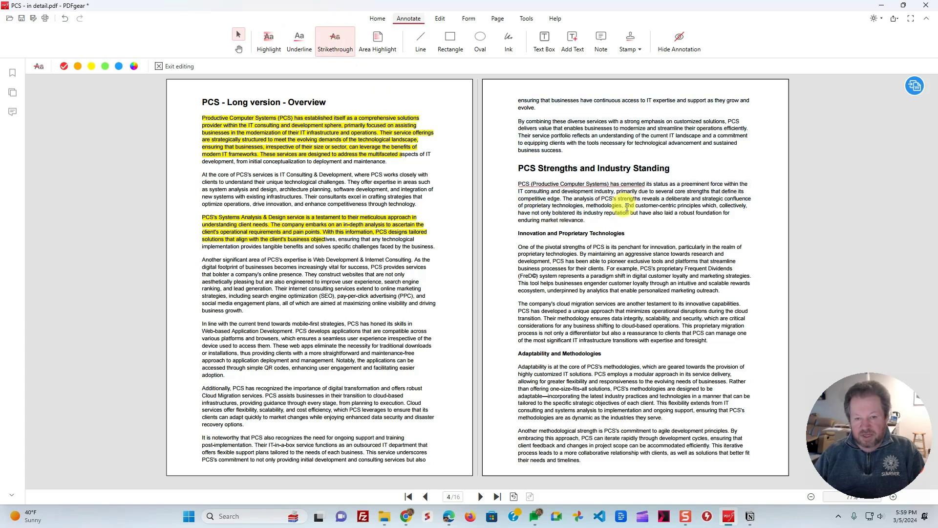
{"action": "left_click_drag", "start_coordinate": [513, 205], "coordinate": [587, 222]}
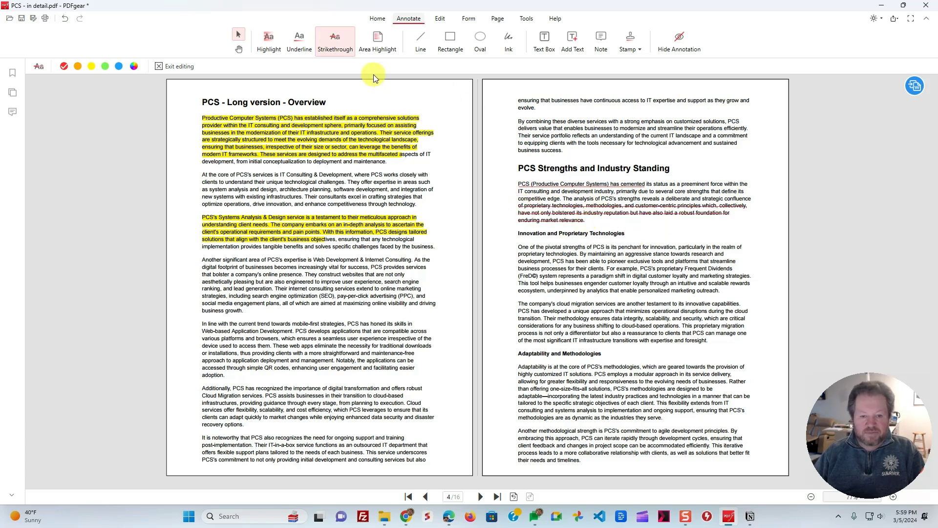
{"action": "left_click", "coordinate": [377, 38]}
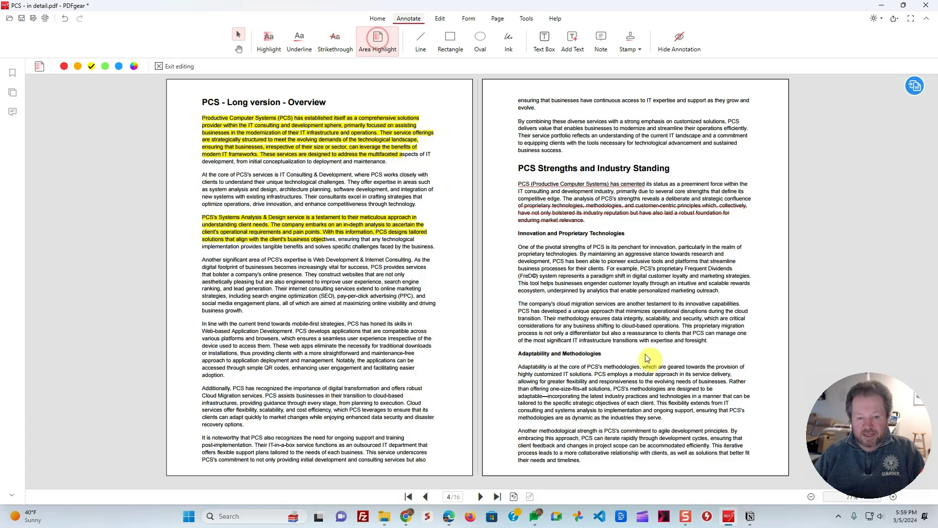
{"action": "left_click_drag", "start_coordinate": [519, 248], "coordinate": [764, 421]}
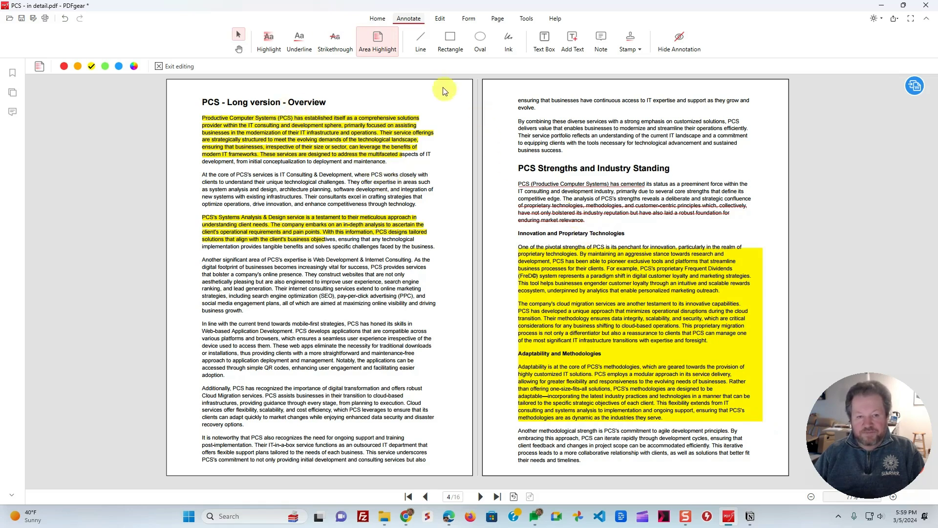
- Draw two red lines across the left page's web development paragraph
{"action": "left_click", "coordinate": [423, 46]}
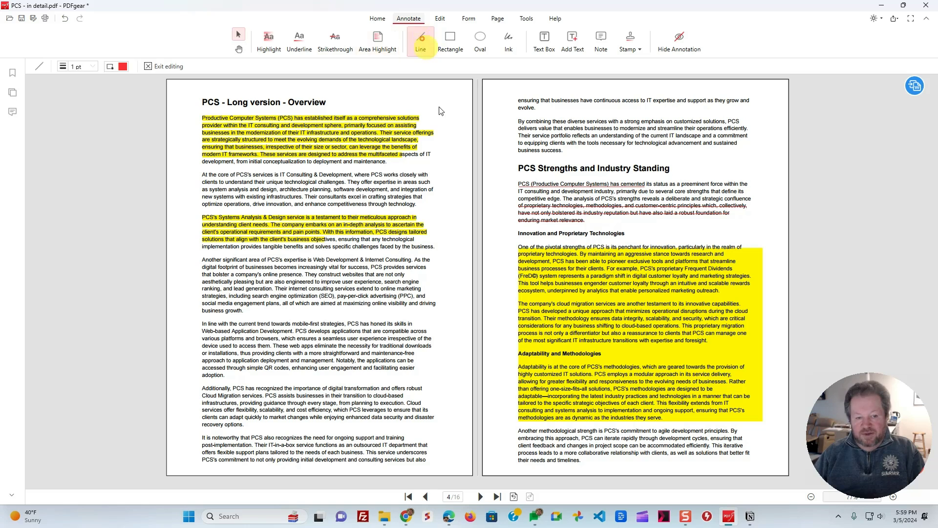
{"action": "left_click_drag", "start_coordinate": [213, 268], "coordinate": [315, 353]}
{"action": "left_click_drag", "start_coordinate": [342, 262], "coordinate": [435, 344]}
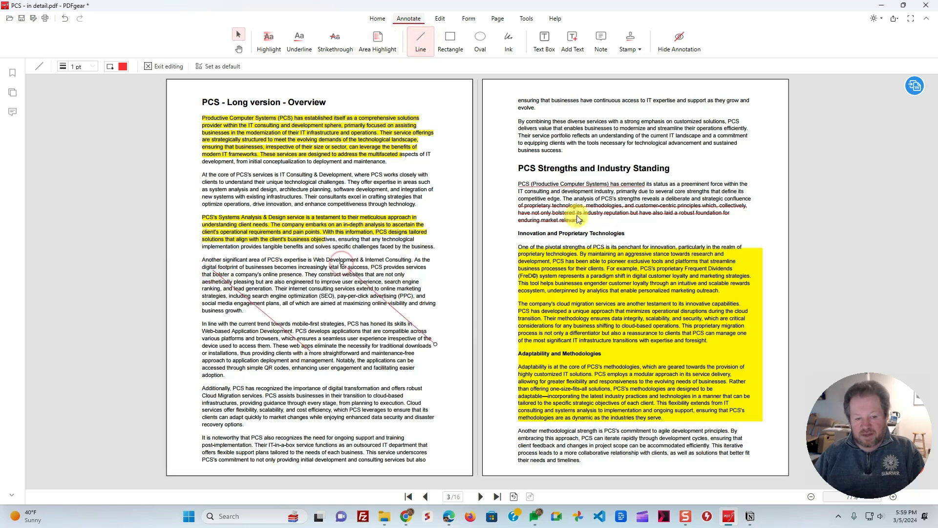
- Add a red rectangle and oval over the Additionally paragraph and a freehand ink stroke on the right page
{"action": "left_click", "coordinate": [454, 37]}
{"action": "left_click_drag", "start_coordinate": [232, 389], "coordinate": [304, 434]}
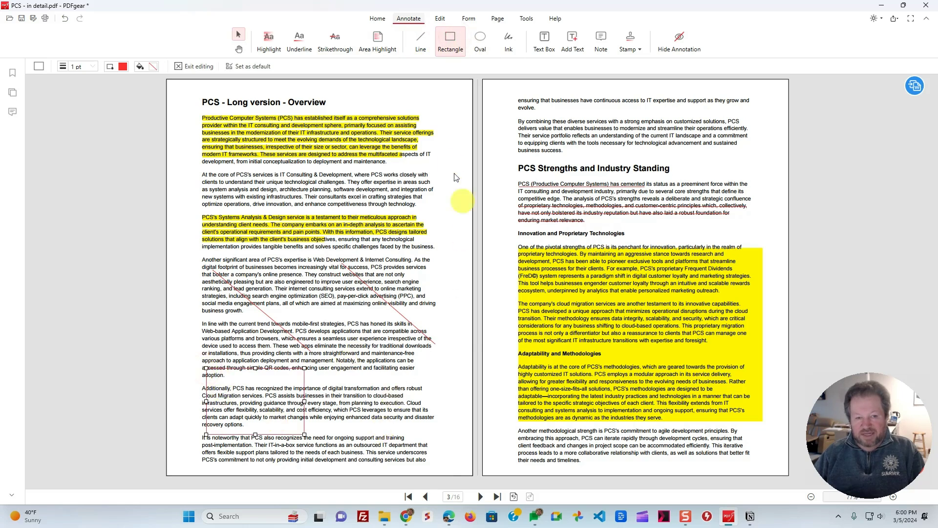
{"action": "left_click", "coordinate": [480, 40]}
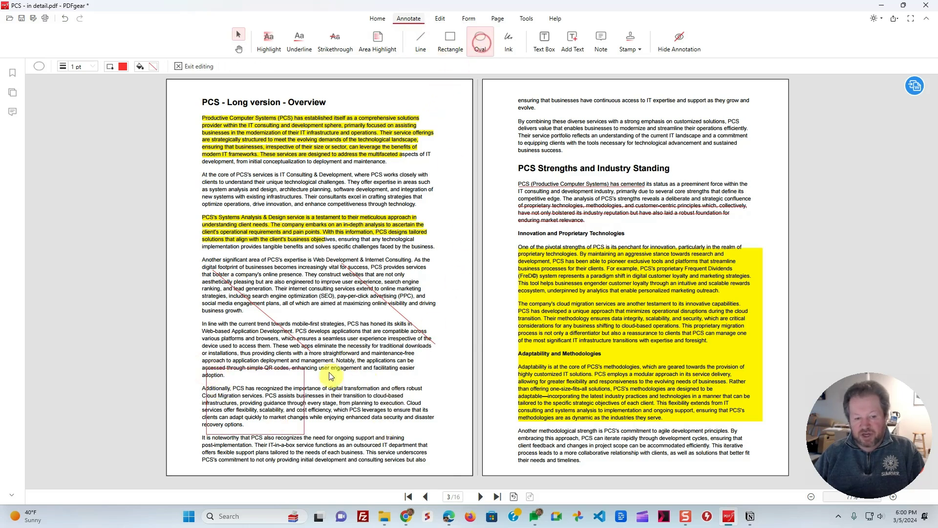
{"action": "left_click_drag", "start_coordinate": [334, 370], "coordinate": [405, 420]}
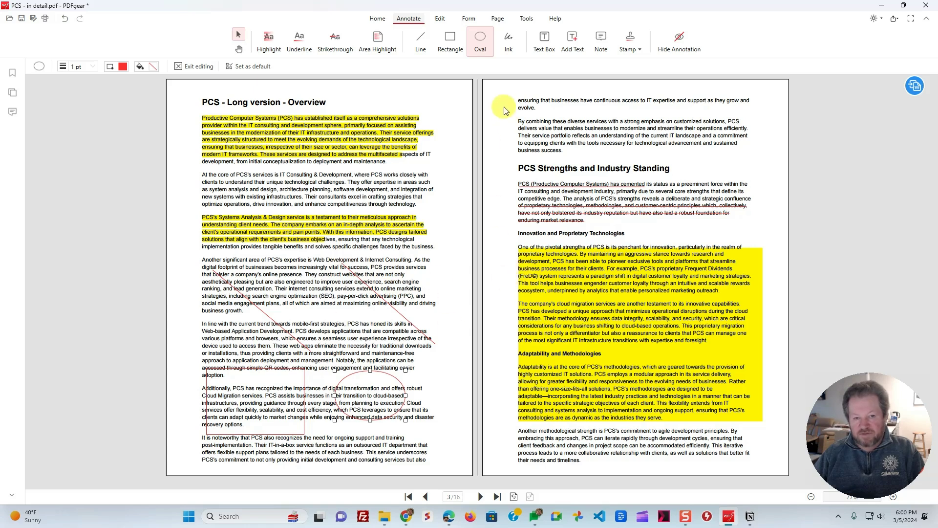
{"action": "left_click", "coordinate": [509, 44]}
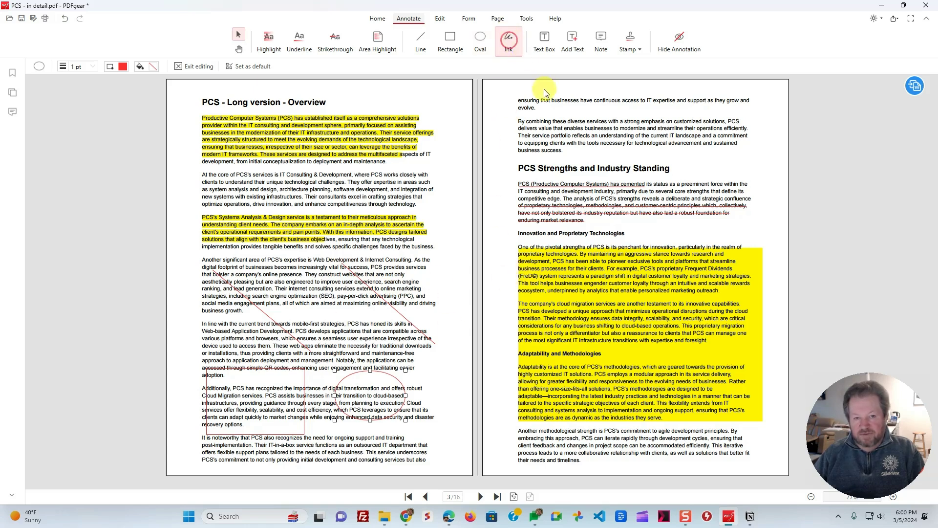
{"action": "left_click_drag", "start_coordinate": [559, 112], "coordinate": [653, 126]}
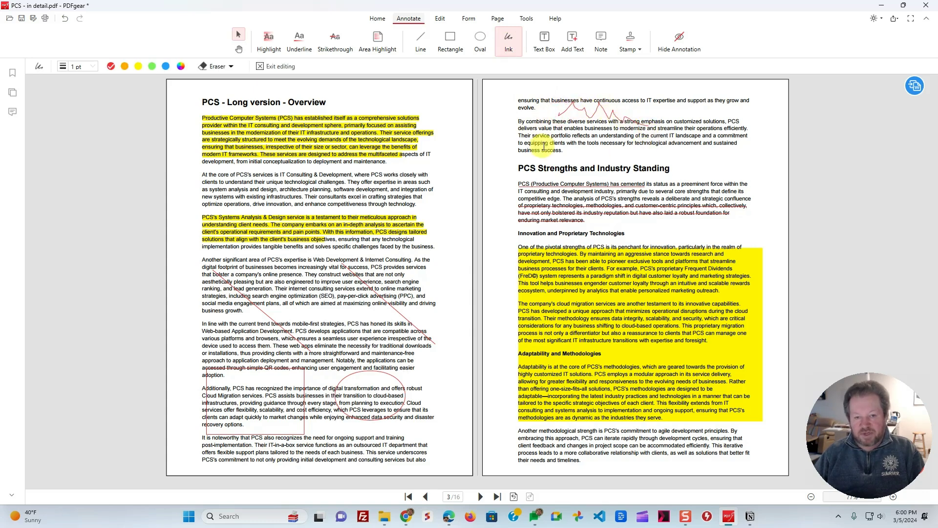
- Draw a bordered text box containing a name and move it beside 'enduring market relevance'
{"action": "left_click", "coordinate": [542, 39]}
{"action": "left_click_drag", "start_coordinate": [623, 143], "coordinate": [695, 172]}
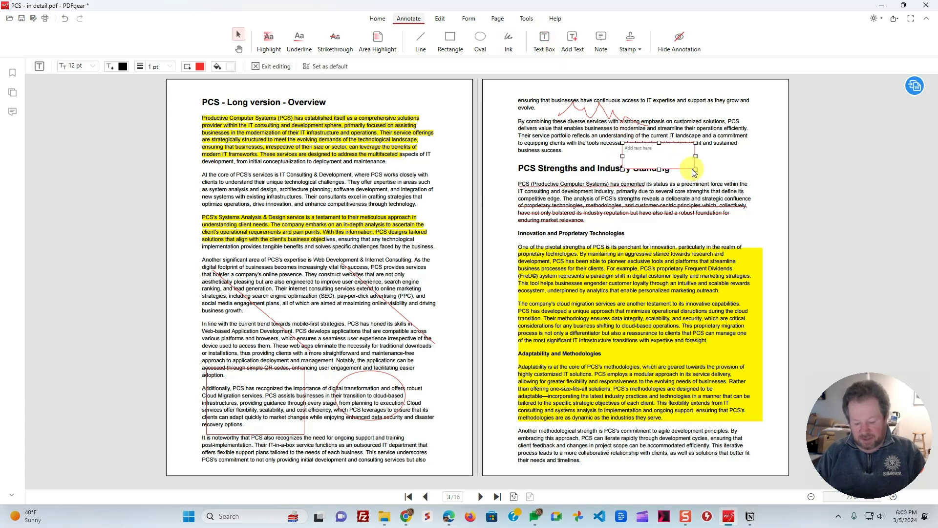
{"action": "type", "text": "Oleg"}
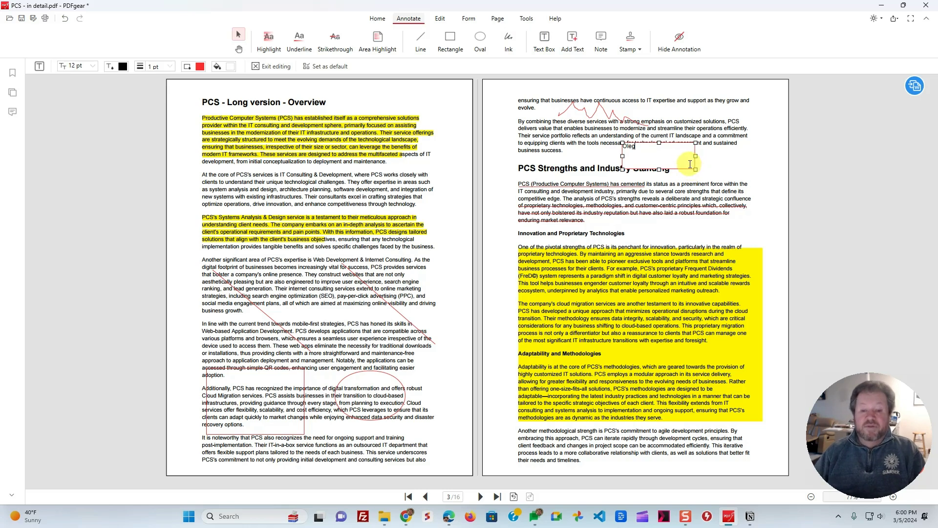
{"action": "left_click", "coordinate": [729, 159]}
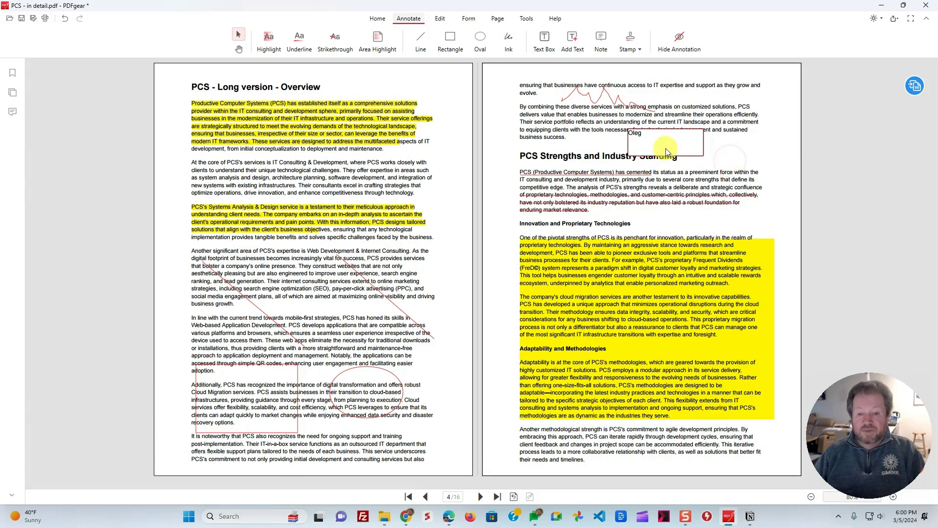
{"action": "left_click", "coordinate": [690, 153]}
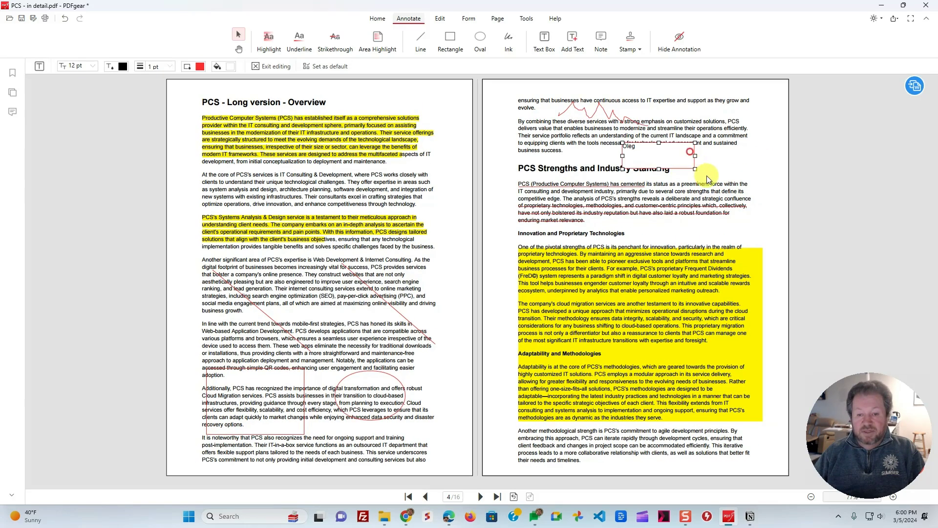
{"action": "left_click_drag", "start_coordinate": [684, 169], "coordinate": [743, 221]}
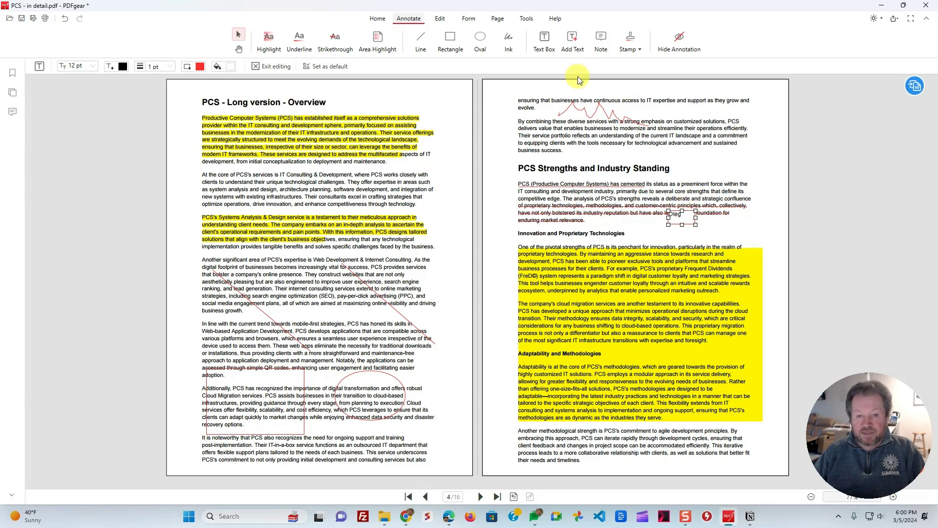
- Add a plain text entry near the page top, widen it, and move it above the Strengths heading
{"action": "left_click", "coordinate": [574, 42]}
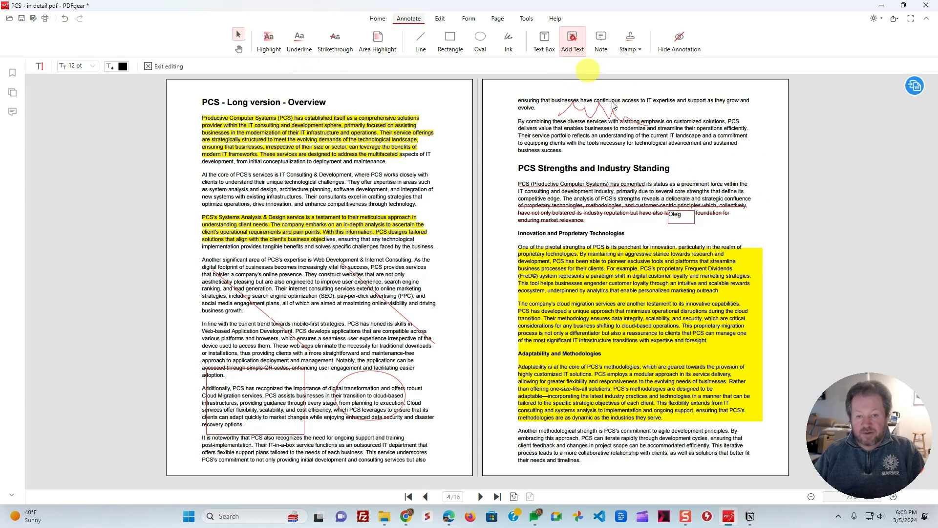
{"action": "left_click", "coordinate": [679, 112]}
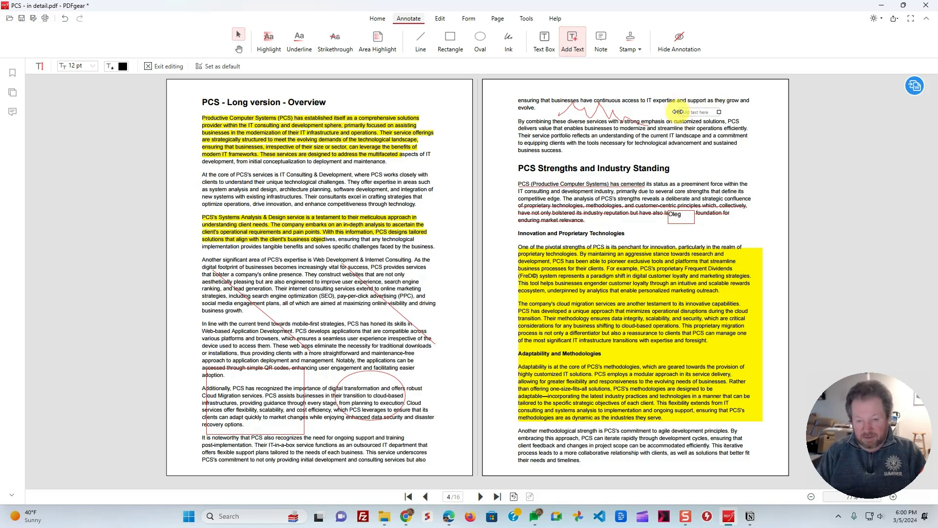
{"action": "type", "text": "Alan"}
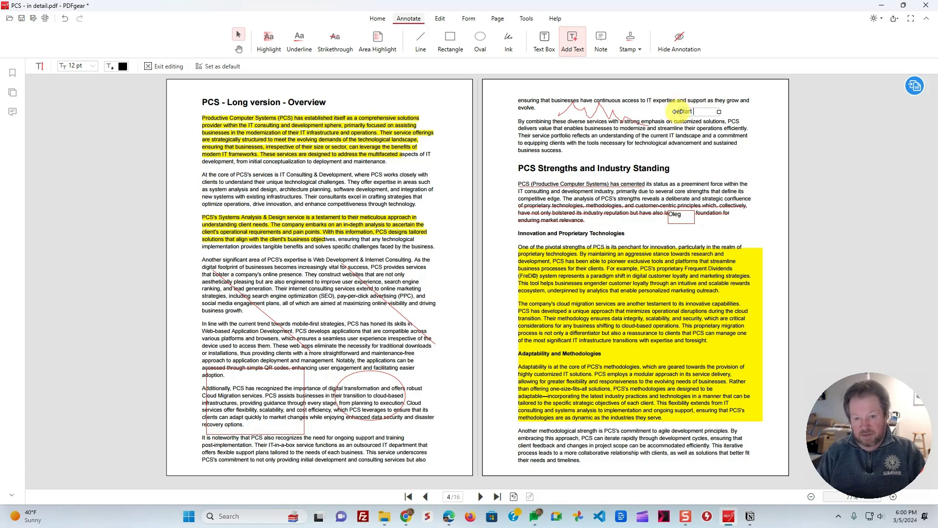
{"action": "type", "text": " typing"}
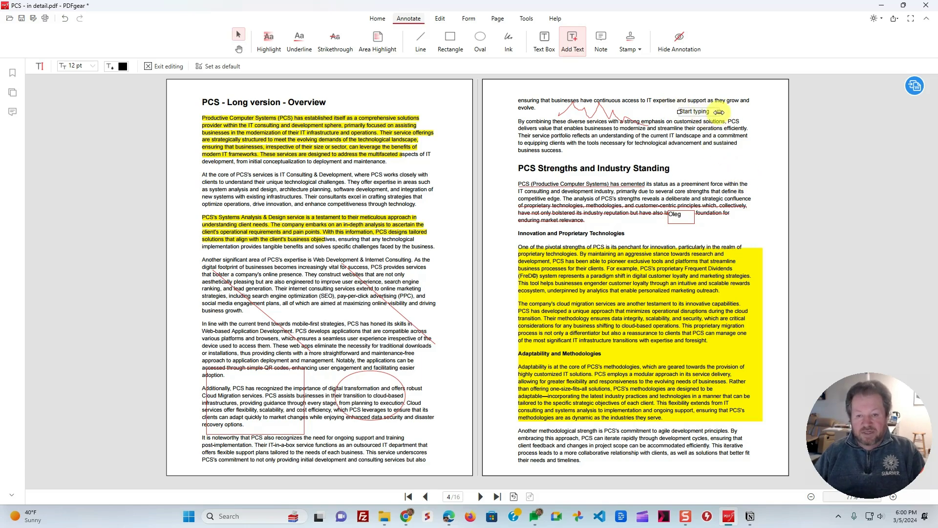
{"action": "left_click_drag", "start_coordinate": [719, 112], "coordinate": [732, 112]}
{"action": "left_click_drag", "start_coordinate": [717, 114], "coordinate": [567, 161]}
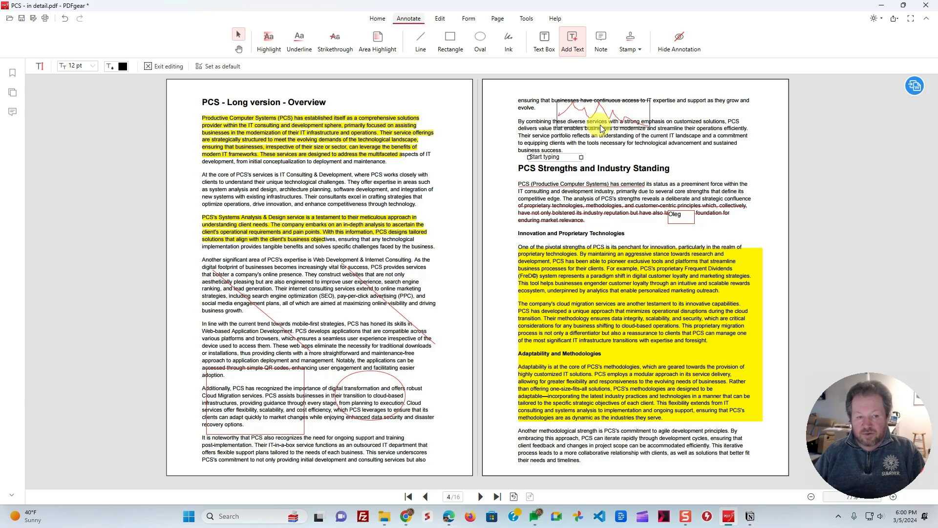
{"action": "left_click", "coordinate": [601, 39]}
- Pin a note beside 'landscape' with the comment 'this is note 1' and close its pop-up
{"action": "left_click", "coordinate": [691, 132]}
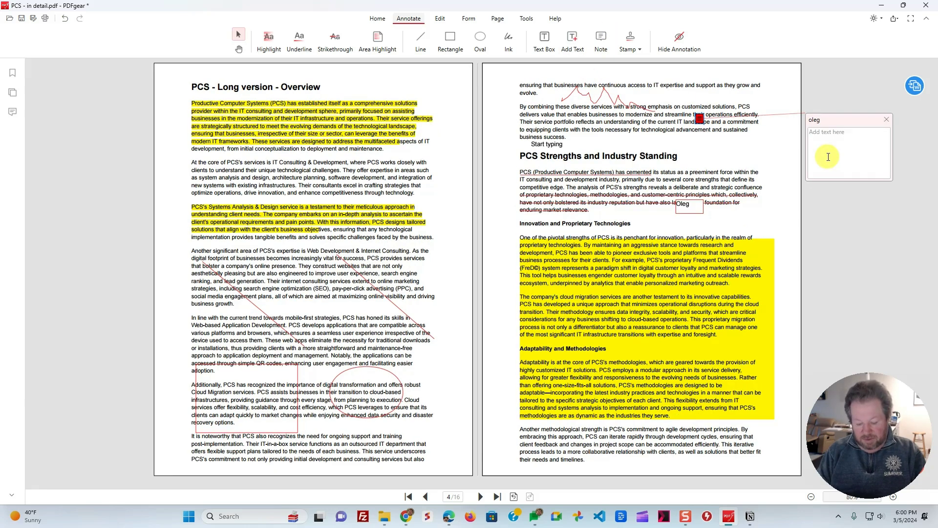
{"action": "type", "text": "this is note 1"}
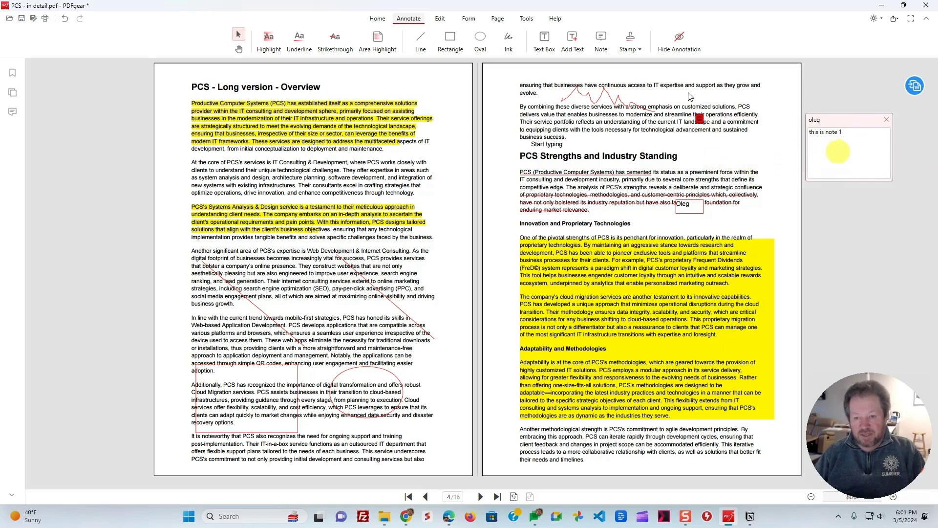
{"action": "left_click", "coordinate": [887, 120]}
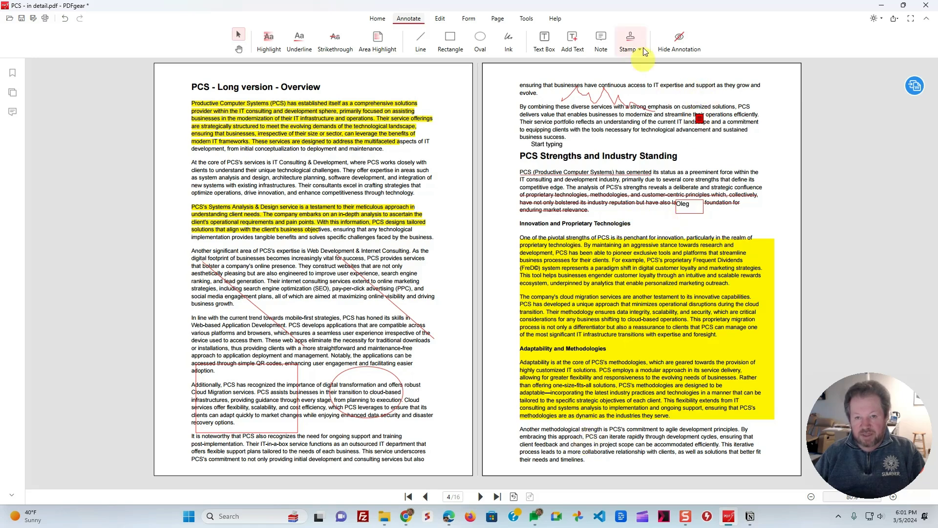
- Add a second note, 'Note 2', at the last paragraph and move it into the left margin
{"action": "left_click", "coordinate": [595, 39]}
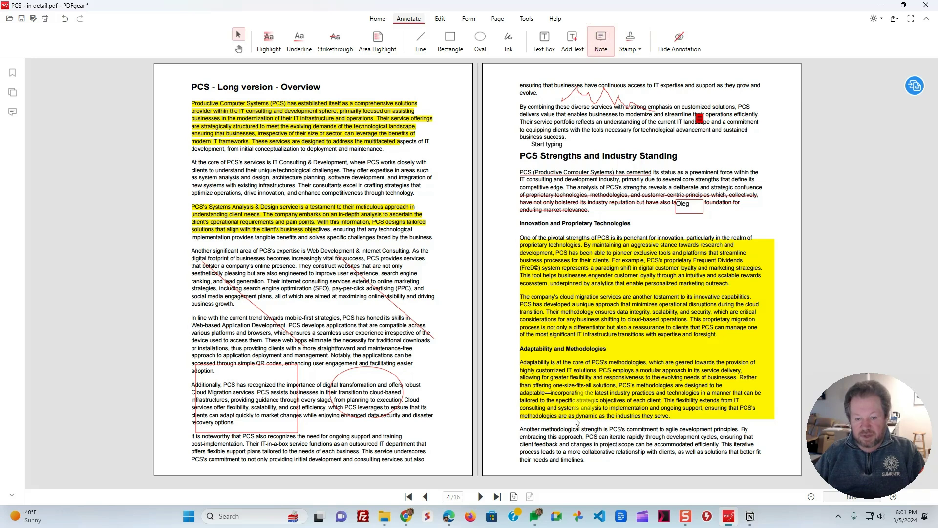
{"action": "left_click", "coordinate": [574, 434]}
{"action": "left_click", "coordinate": [616, 442]}
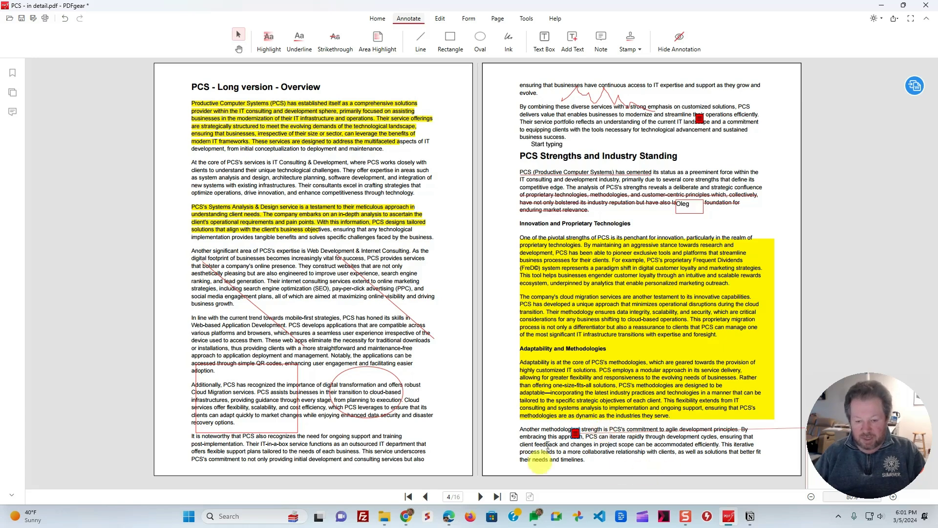
{"action": "mouse_move", "coordinate": [574, 433]}
{"action": "left_mouse_down"}
{"action": "mouse_move", "coordinate": [530, 335]}
{"action": "mouse_move", "coordinate": [501, 211]}
{"action": "mouse_move", "coordinate": [506, 197]}
{"action": "left_mouse_up"}
{"action": "left_click_drag", "start_coordinate": [823, 291], "coordinate": [68, 446]}
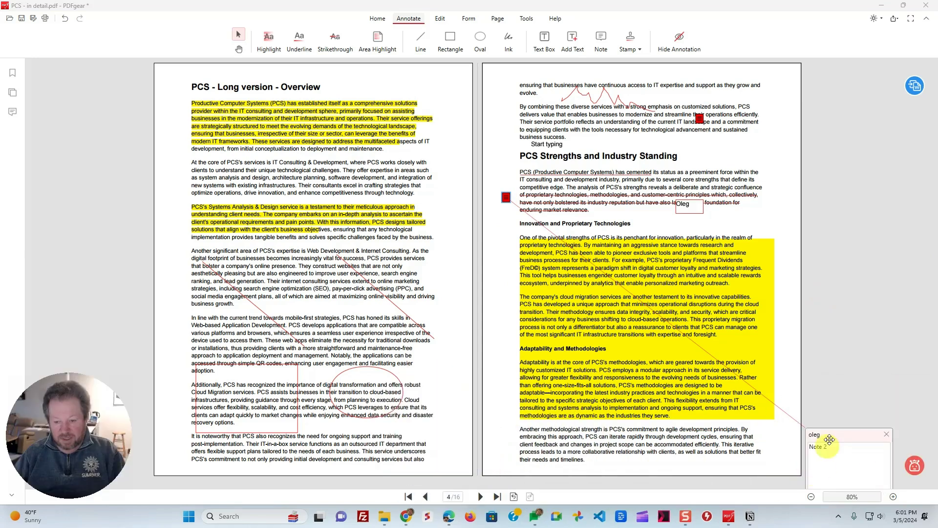
{"action": "left_click_drag", "start_coordinate": [830, 436], "coordinate": [577, 232]}
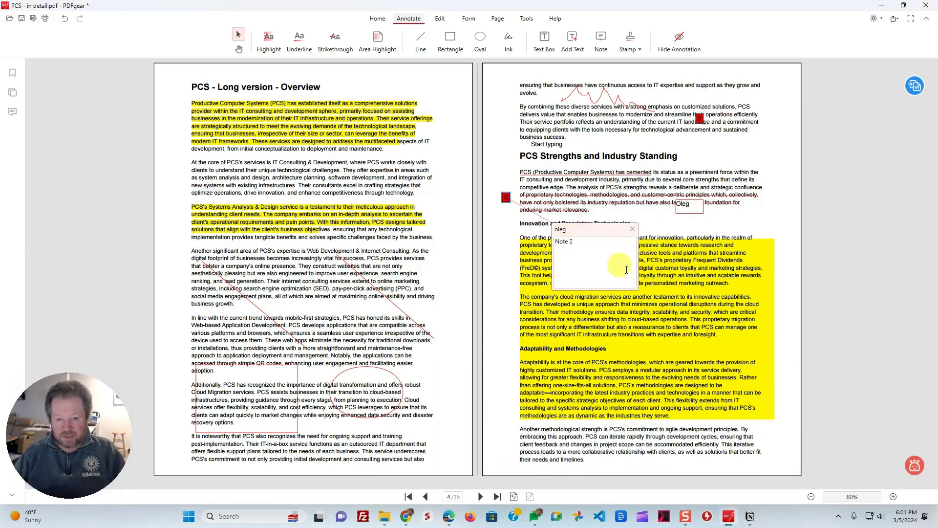
{"action": "left_click", "coordinate": [633, 228]}
- Move the first note into the left margin, reposition both note pop-ups, then close them
{"action": "left_click", "coordinate": [699, 118]}
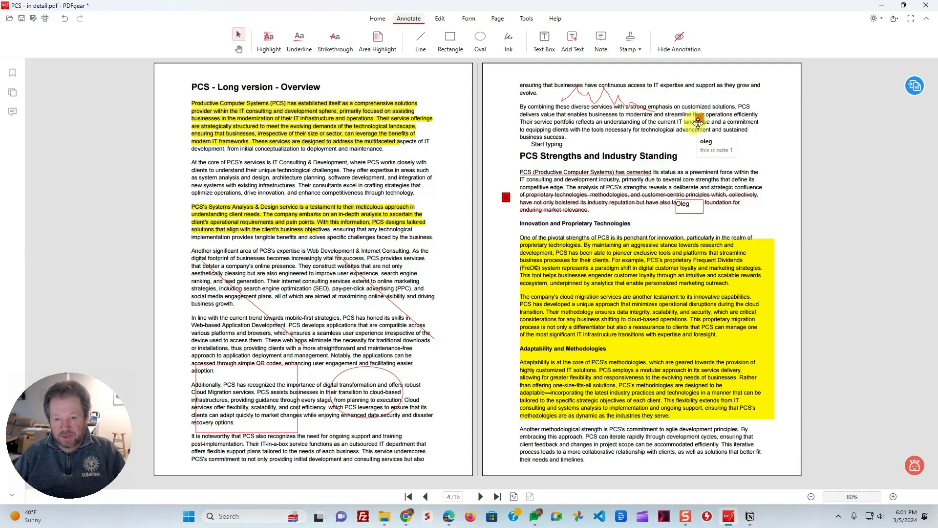
{"action": "left_click_drag", "start_coordinate": [498, 119], "coordinate": [498, 118]}
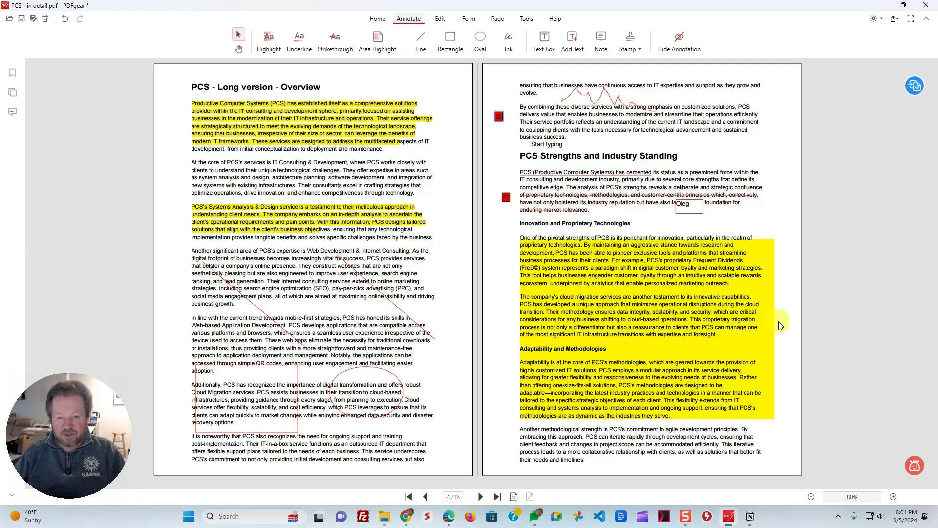
{"action": "left_click", "coordinate": [505, 197]}
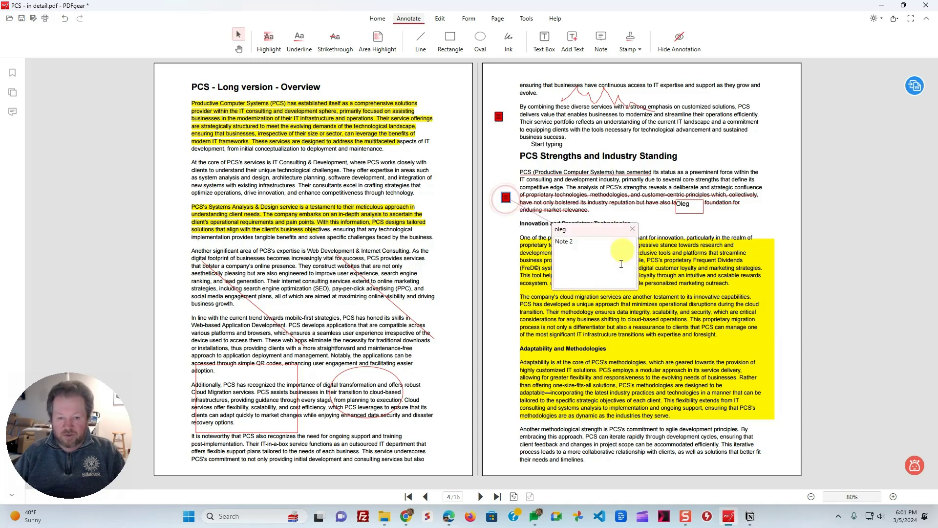
{"action": "left_click", "coordinate": [499, 116]}
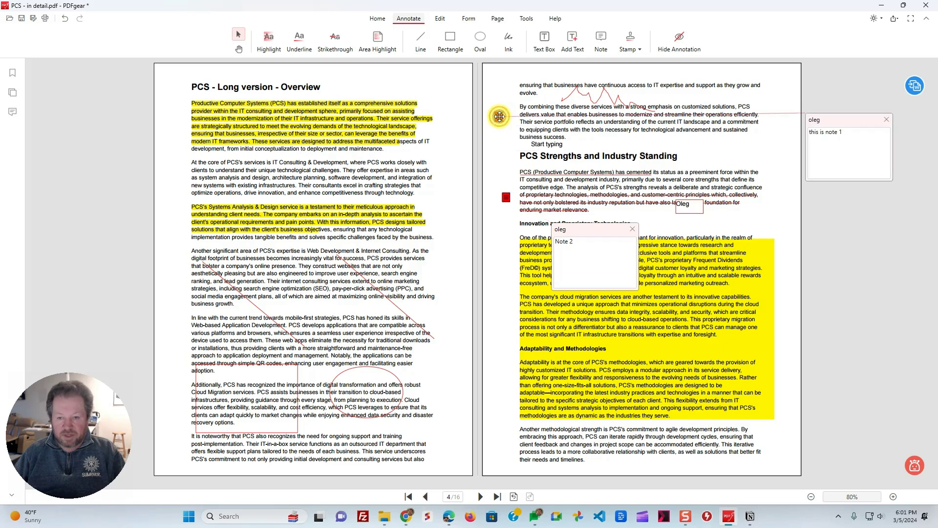
{"action": "mouse_move", "coordinate": [846, 120]}
{"action": "left_mouse_down"}
{"action": "mouse_move", "coordinate": [621, 124]}
{"action": "mouse_move", "coordinate": [855, 122]}
{"action": "left_mouse_up"}
{"action": "left_click_drag", "start_coordinate": [613, 230], "coordinate": [864, 214]}
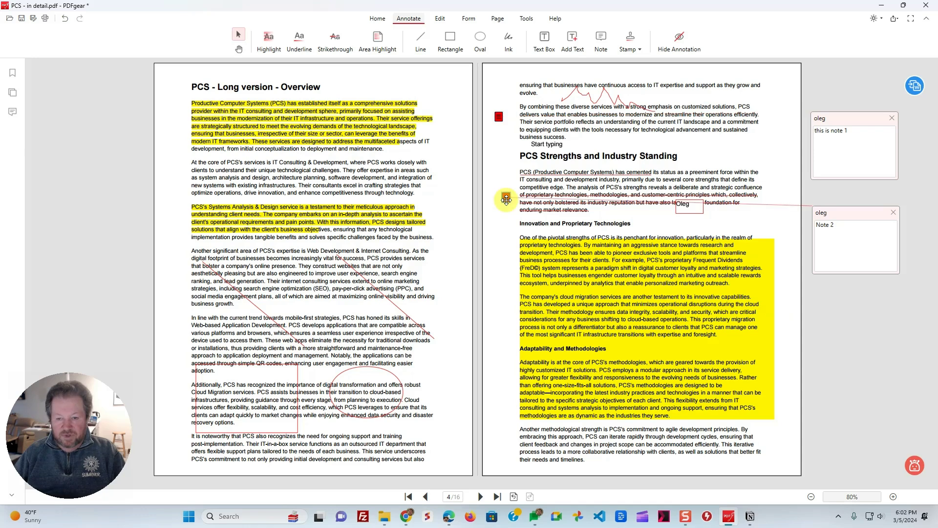
{"action": "left_click", "coordinate": [894, 212]}
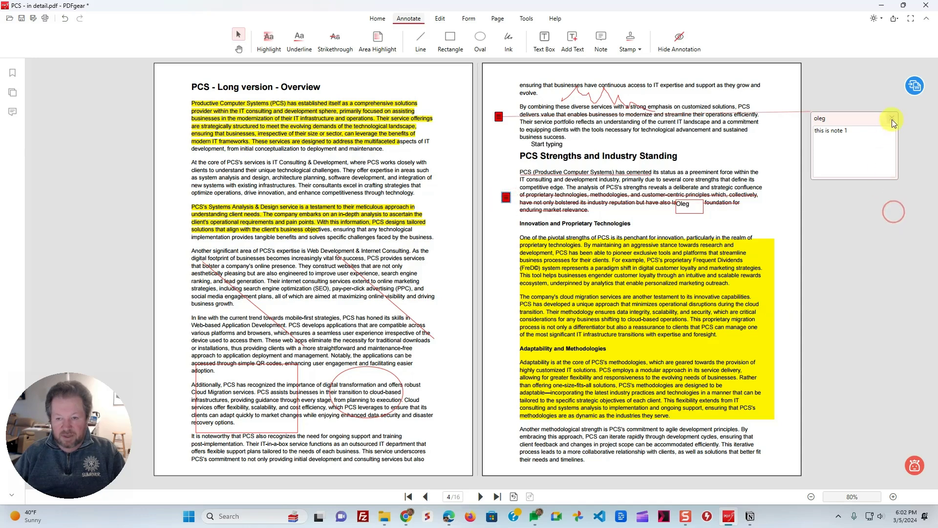
{"action": "left_click", "coordinate": [892, 120]}
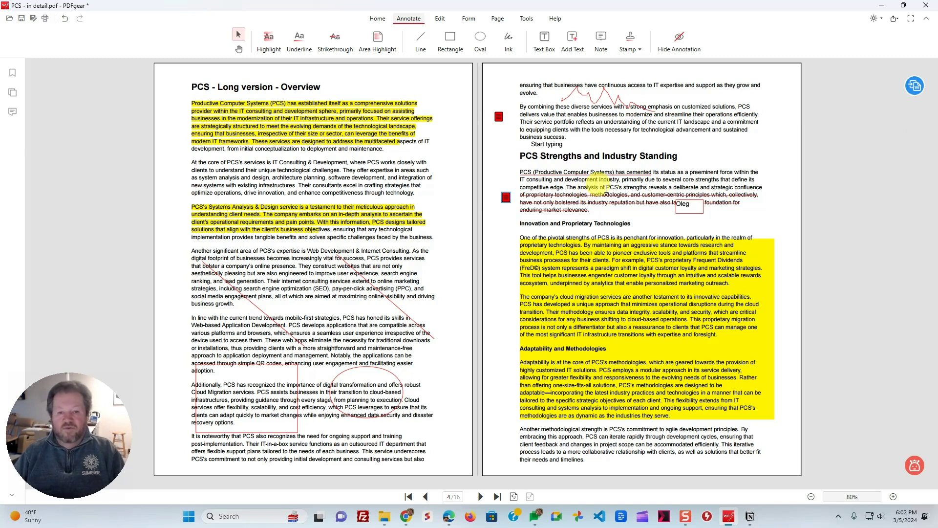
- Place a preset Draft stamp on the left page, then delete it
{"action": "left_click", "coordinate": [629, 41]}
{"action": "mouse_move", "coordinate": [641, 60]}
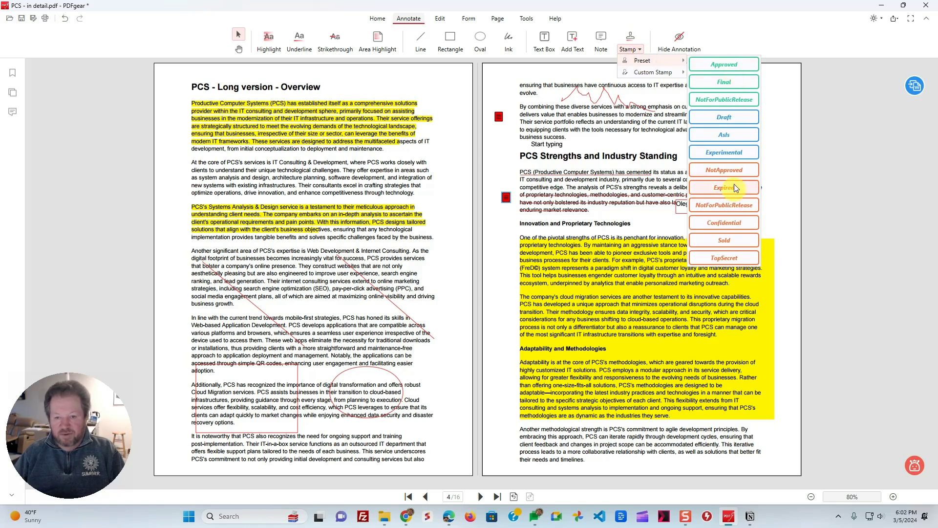
{"action": "left_click", "coordinate": [736, 126]}
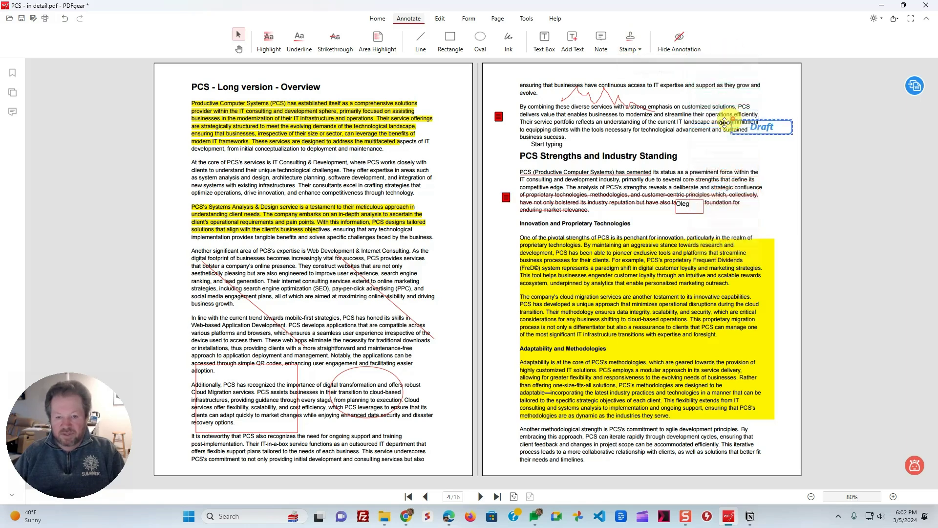
{"action": "left_click", "coordinate": [263, 273]}
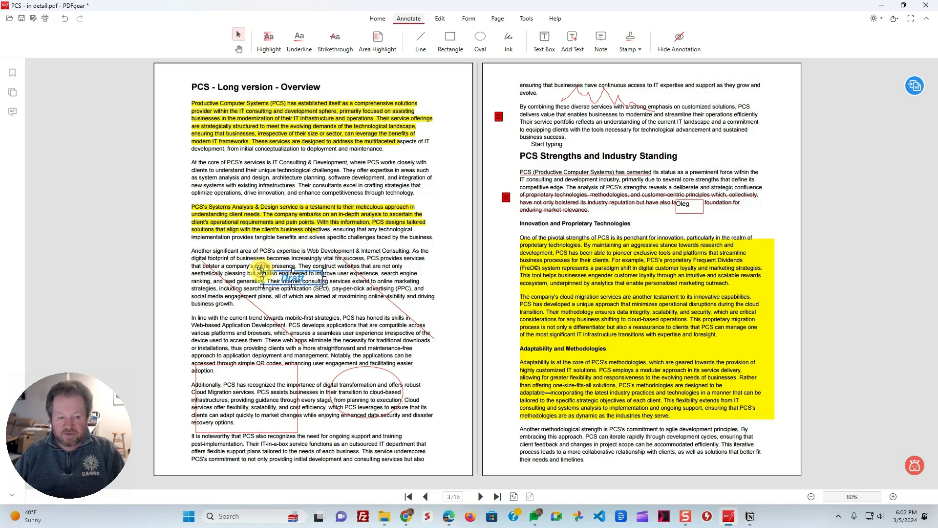
{"action": "key", "text": "Delete"}
- Stamp a preset Confidential mark, enlarge it, and position it over the PCS Strengths heading
{"action": "left_click", "coordinate": [627, 46]}
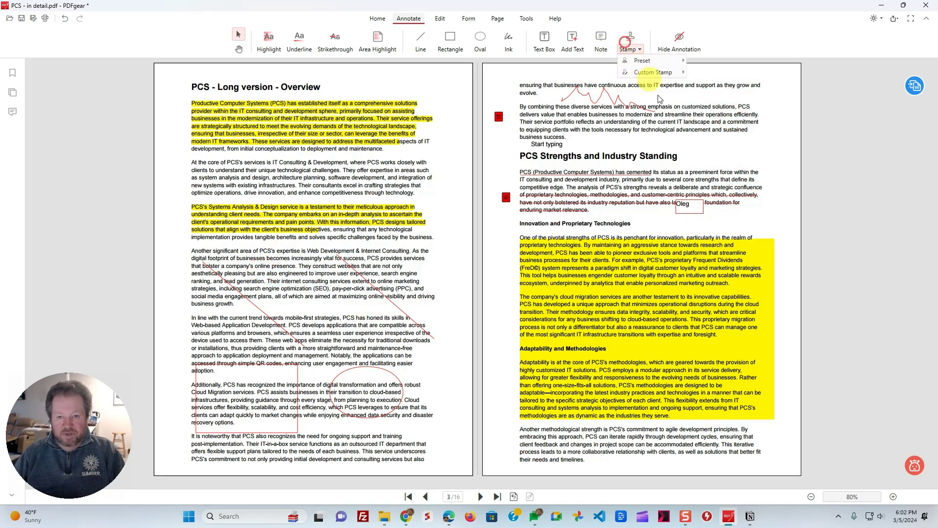
{"action": "mouse_move", "coordinate": [653, 61]}
{"action": "left_click", "coordinate": [733, 227]}
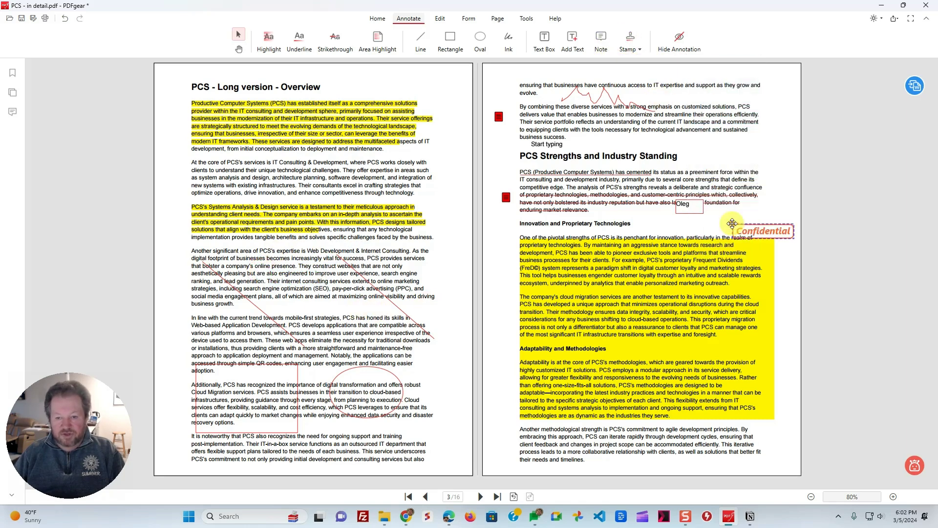
{"action": "left_click", "coordinate": [667, 224]}
{"action": "left_click_drag", "start_coordinate": [667, 224], "coordinate": [711, 87]}
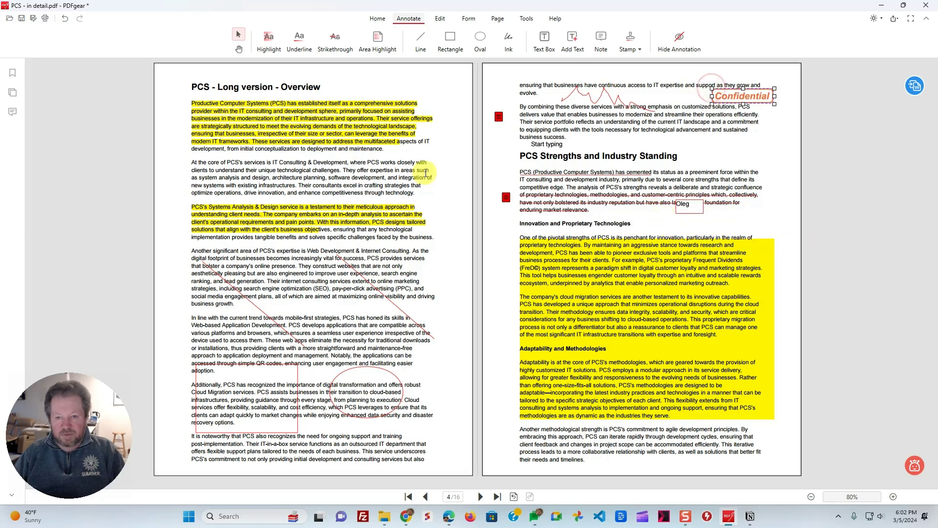
{"action": "left_click_drag", "start_coordinate": [712, 104], "coordinate": [634, 143]}
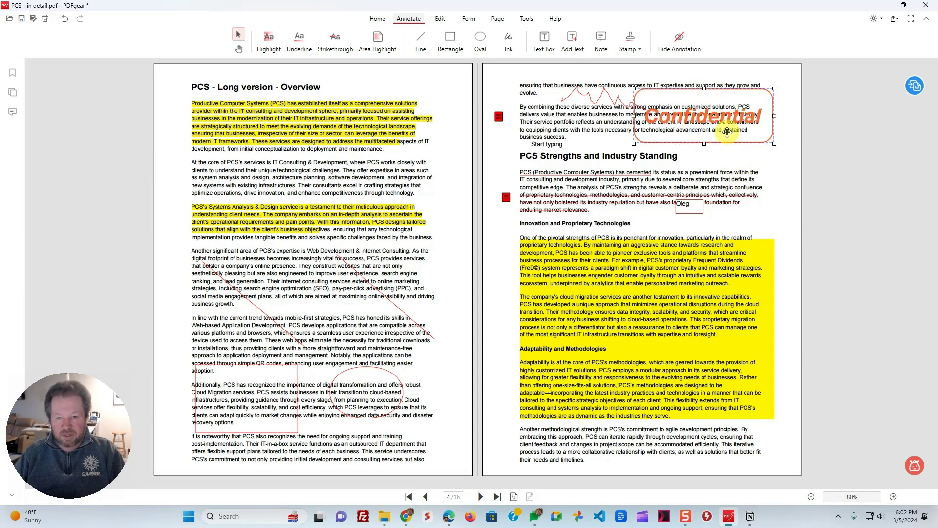
{"action": "left_click_drag", "start_coordinate": [727, 131], "coordinate": [708, 176]}
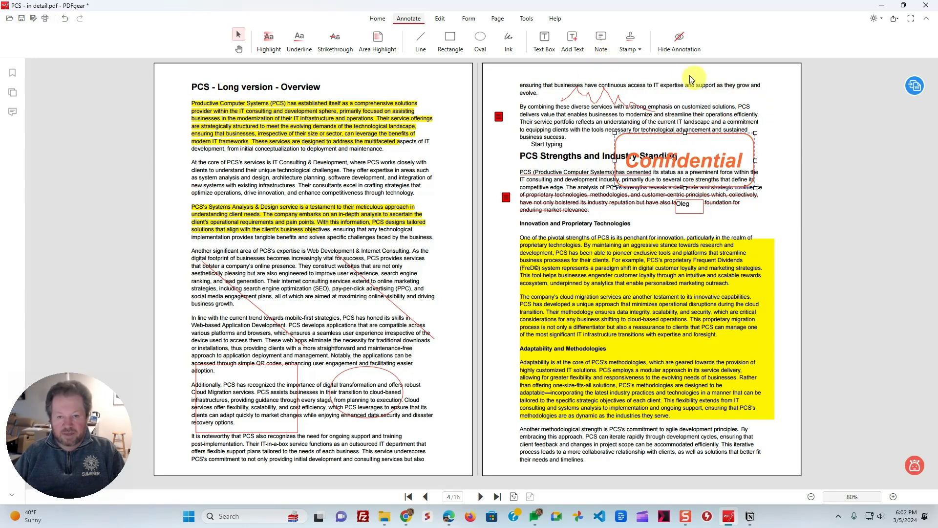
- Browse the custom stamp options without choosing one, then hide all annotations
{"action": "left_click", "coordinate": [639, 51]}
{"action": "mouse_move", "coordinate": [651, 78]}
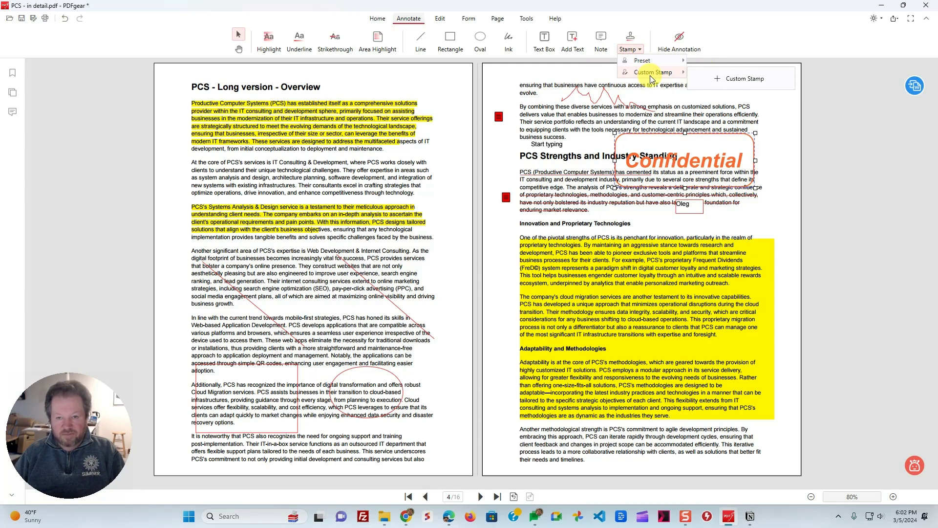
{"action": "left_click", "coordinate": [721, 26]}
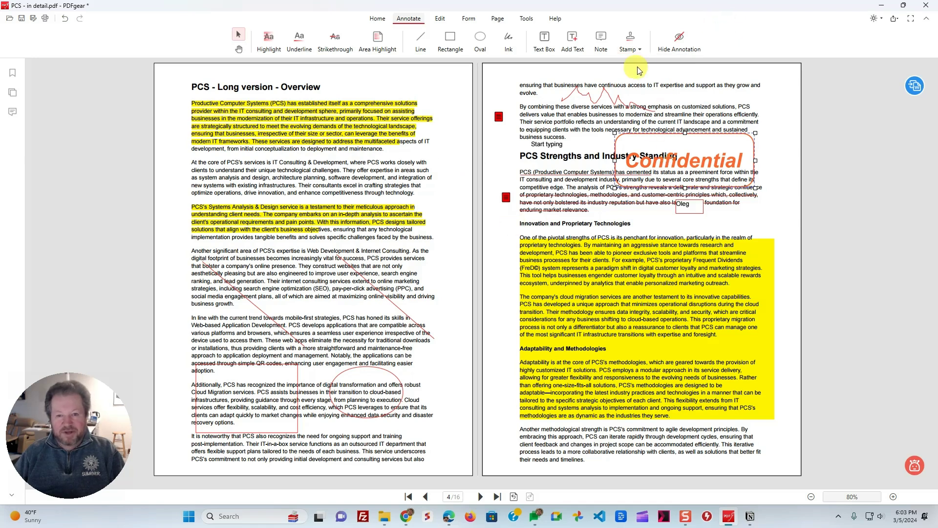
{"action": "left_click", "coordinate": [680, 38]}
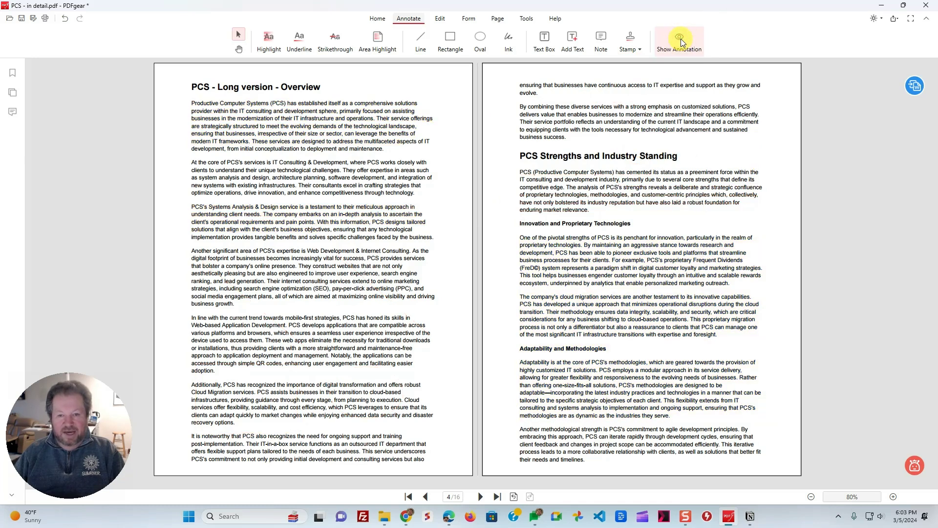
- Show the annotations again, look at the Edit tools, then hide all annotations once more
{"action": "left_click", "coordinate": [681, 39]}
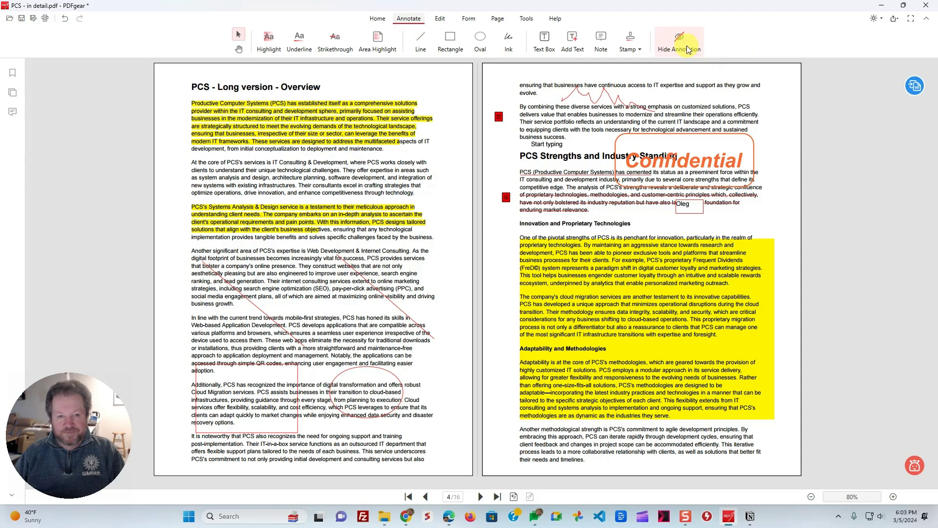
{"action": "left_click", "coordinate": [440, 18]}
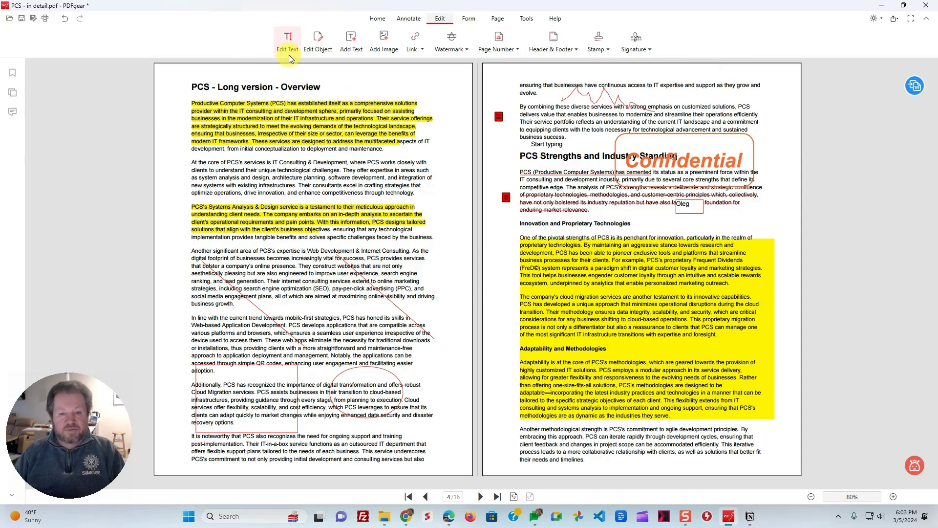
{"action": "left_click", "coordinate": [409, 18]}
{"action": "left_click", "coordinate": [679, 38]}
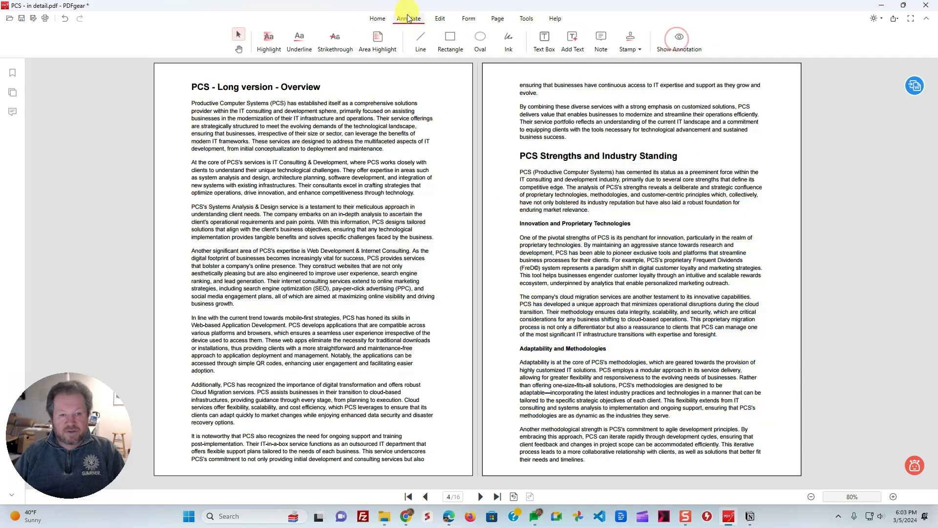
- Remove the trailing 's' of 'Systems' in the overview paragraph and save the text edits
{"action": "left_click", "coordinate": [439, 18]}
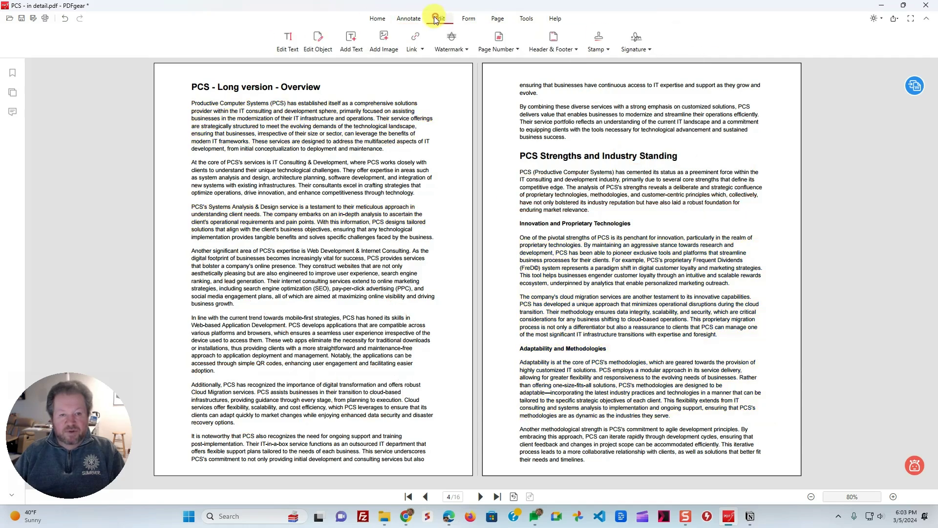
{"action": "left_click", "coordinate": [288, 37]}
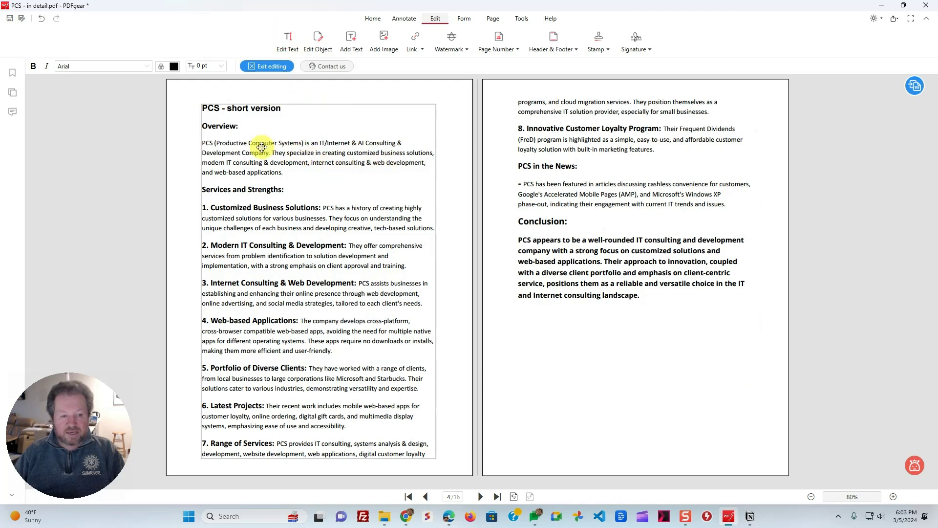
{"action": "left_click", "coordinate": [261, 143]}
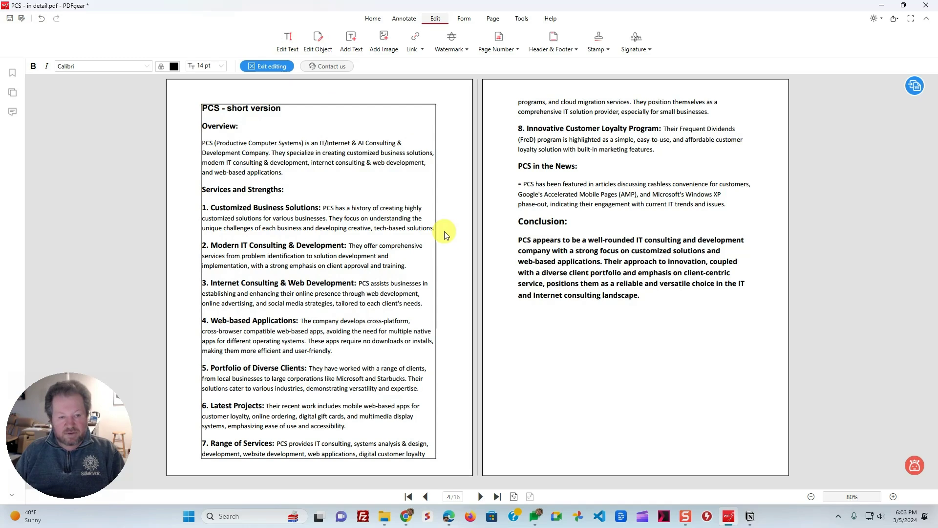
{"action": "key", "text": "BackSpace"}
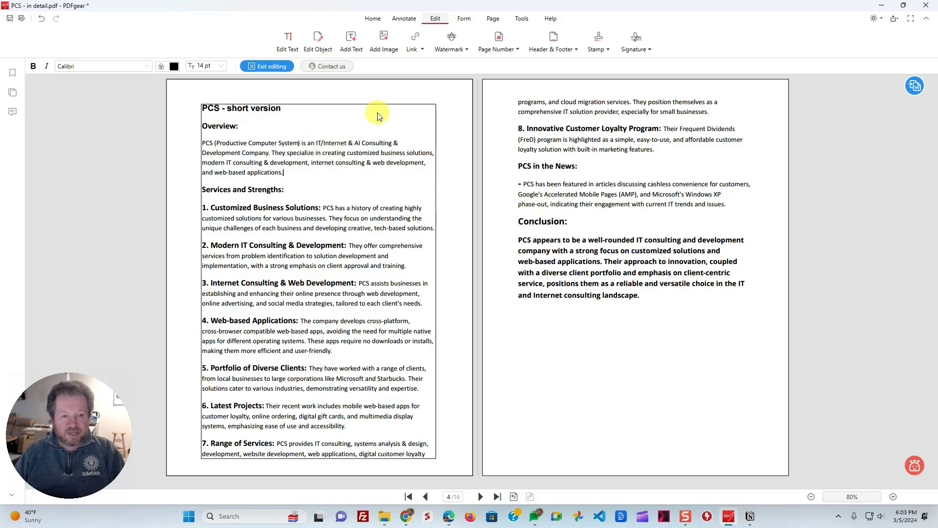
{"action": "left_click", "coordinate": [318, 40]}
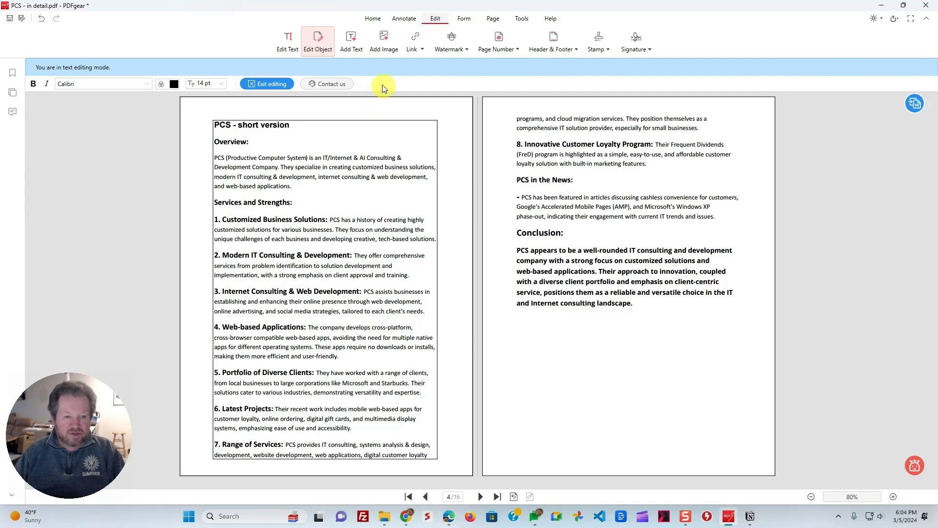
{"action": "left_click", "coordinate": [274, 83]}
{"action": "key", "text": "Return"}
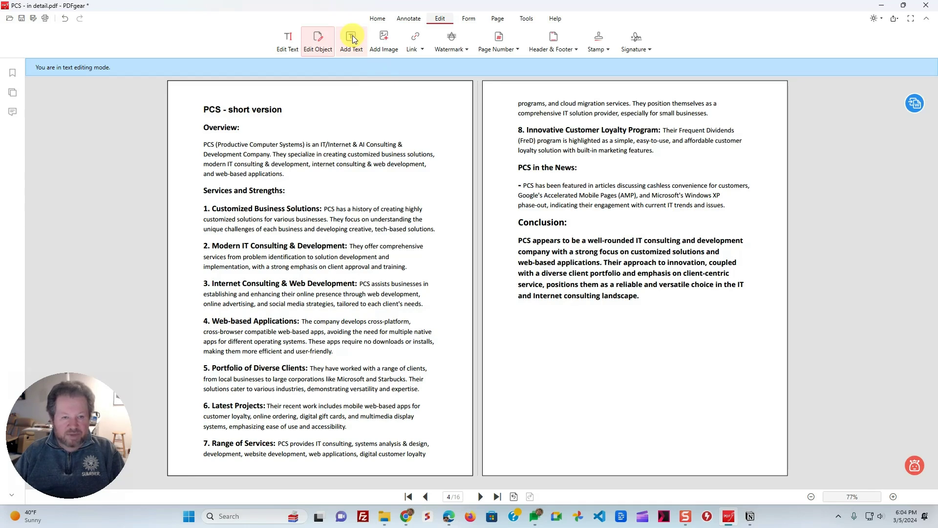
{"action": "left_click", "coordinate": [353, 35]}
- Add the text 'Now is the time' below the Conclusion paragraph
{"action": "left_click", "coordinate": [529, 323]}
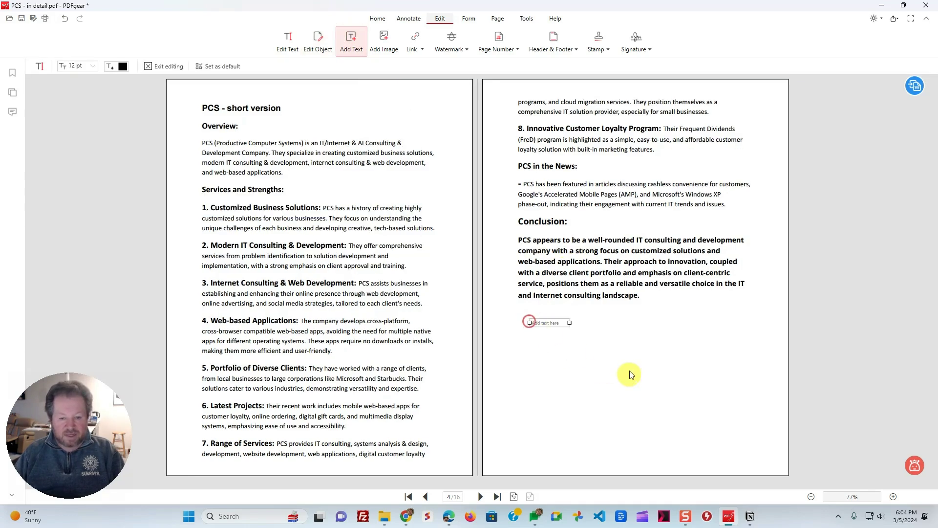
{"action": "type", "text": "Now is the time"}
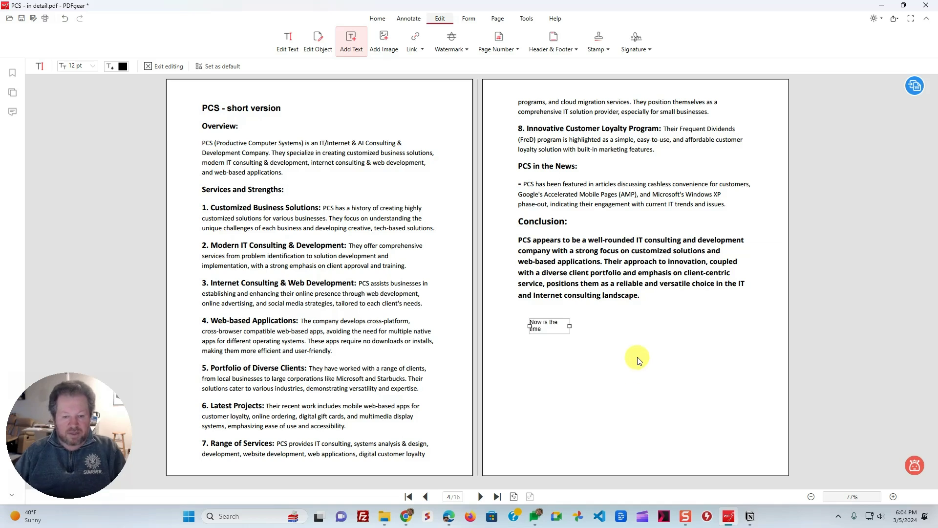
{"action": "left_click", "coordinate": [636, 341]}
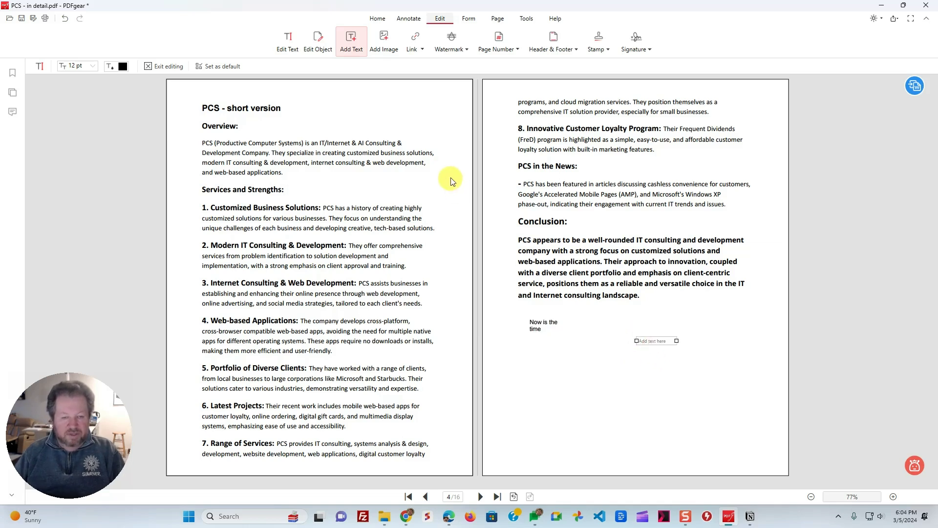
- Insert the TonyS poster image below the Conclusion beside the new text
{"action": "left_click", "coordinate": [384, 42]}
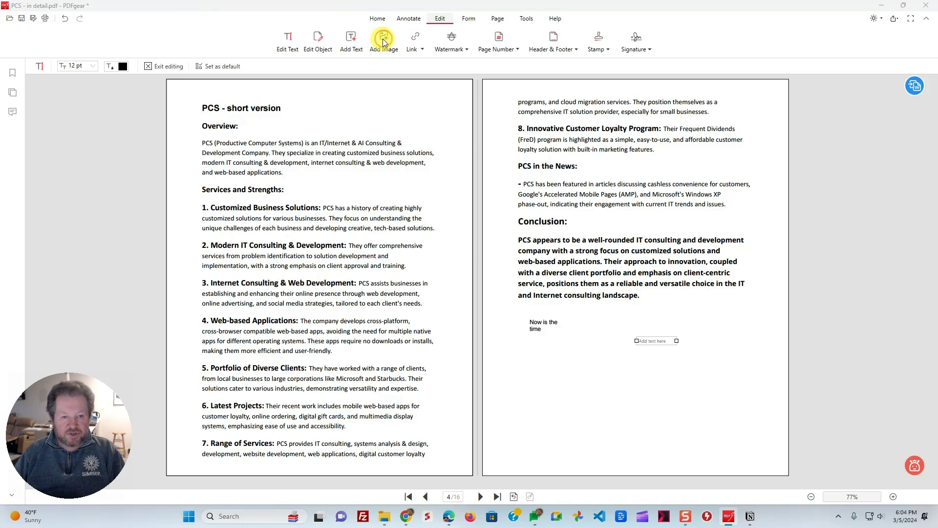
{"action": "left_click", "coordinate": [165, 197]}
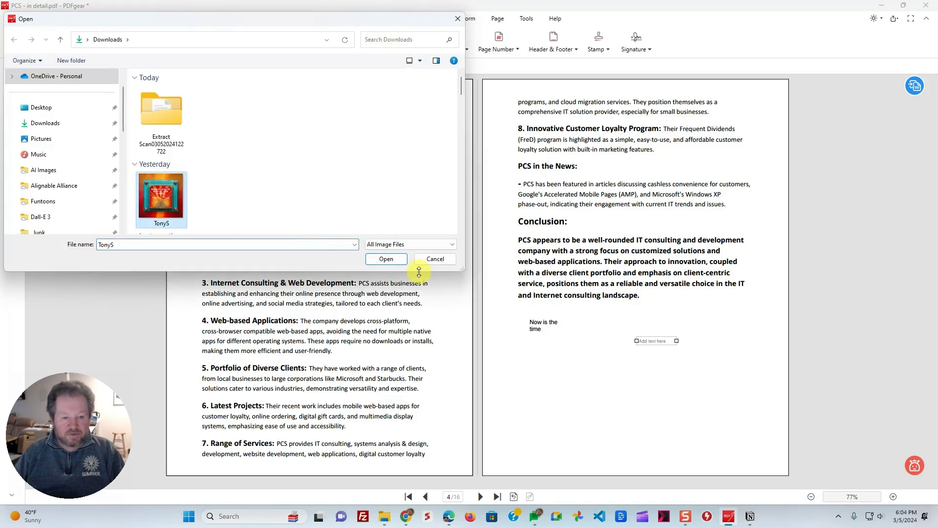
{"action": "left_click", "coordinate": [397, 264]}
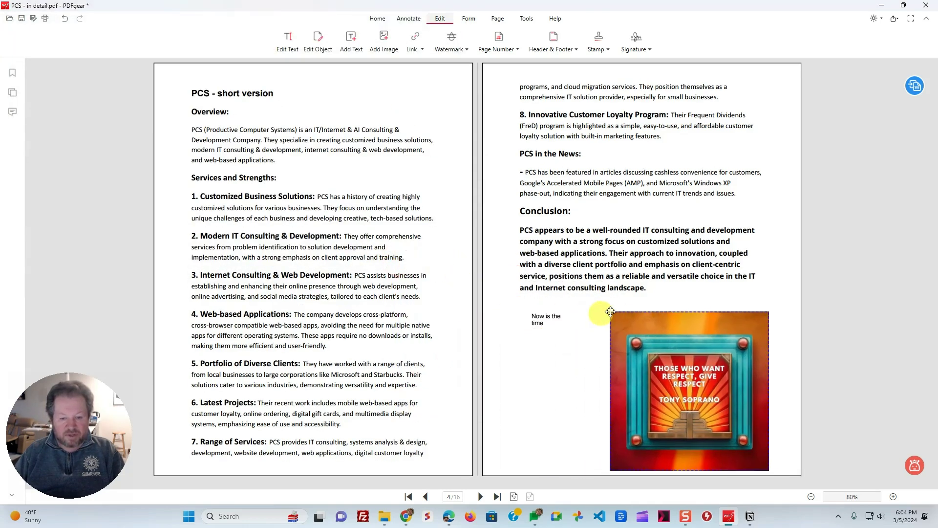
{"action": "left_click", "coordinate": [611, 304]}
{"action": "left_click", "coordinate": [607, 303]}
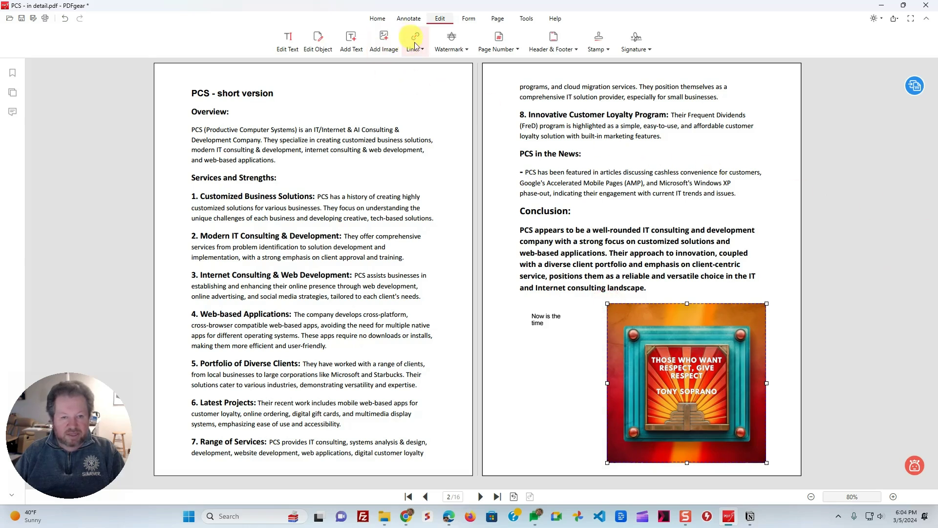
- Create a 'Classified' text watermark on the current page only
{"action": "left_click", "coordinate": [463, 50]}
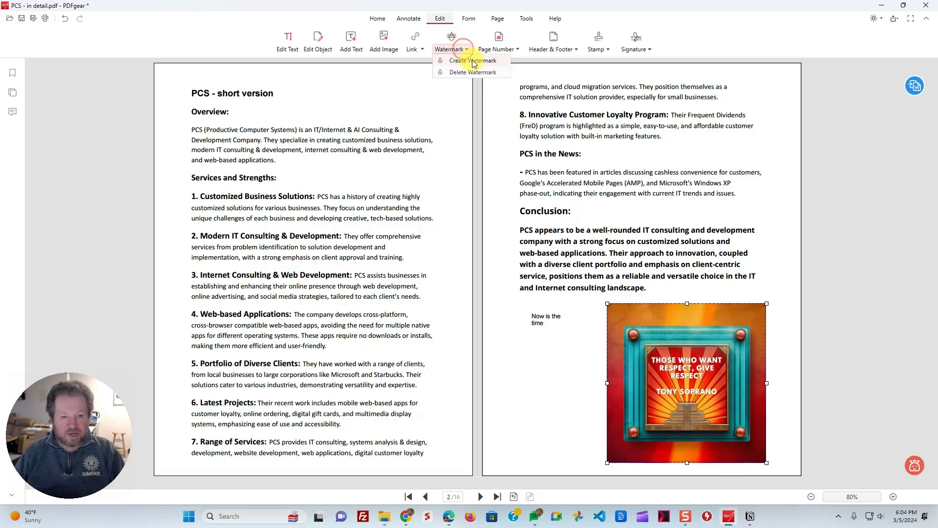
{"action": "left_click", "coordinate": [473, 61]}
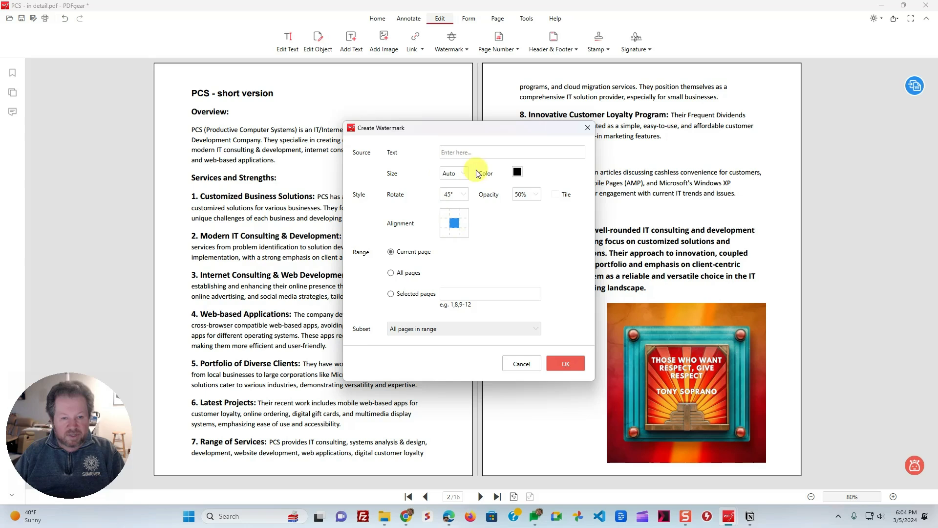
{"action": "left_click", "coordinate": [471, 152]}
{"action": "type", "text": "C"}
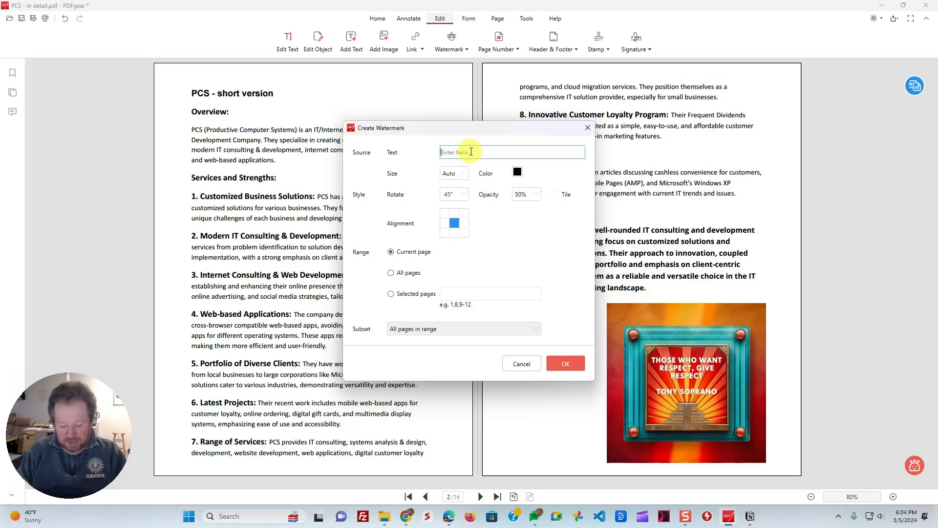
{"action": "type", "text": "lassified"}
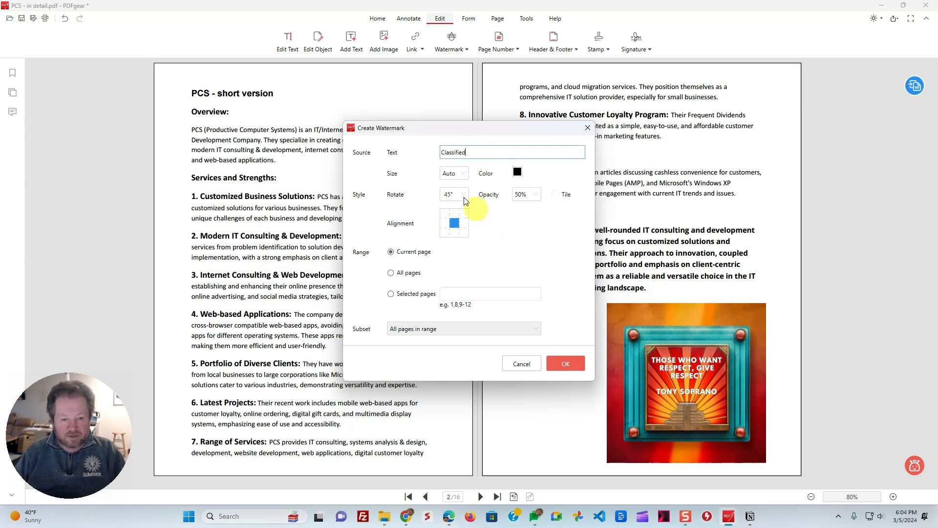
{"action": "left_click", "coordinate": [563, 363]}
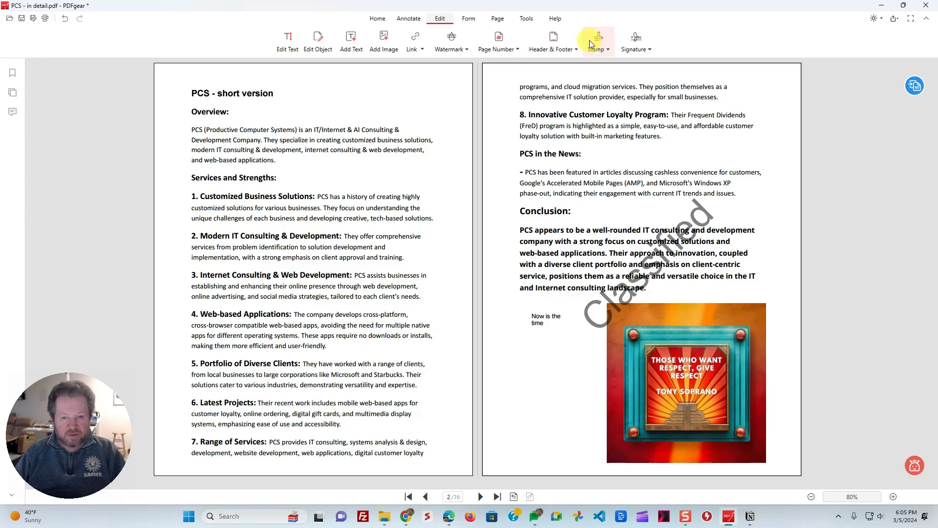
- Place the saved signature left of the poster image and flatten it into the page
{"action": "left_click", "coordinate": [650, 50]}
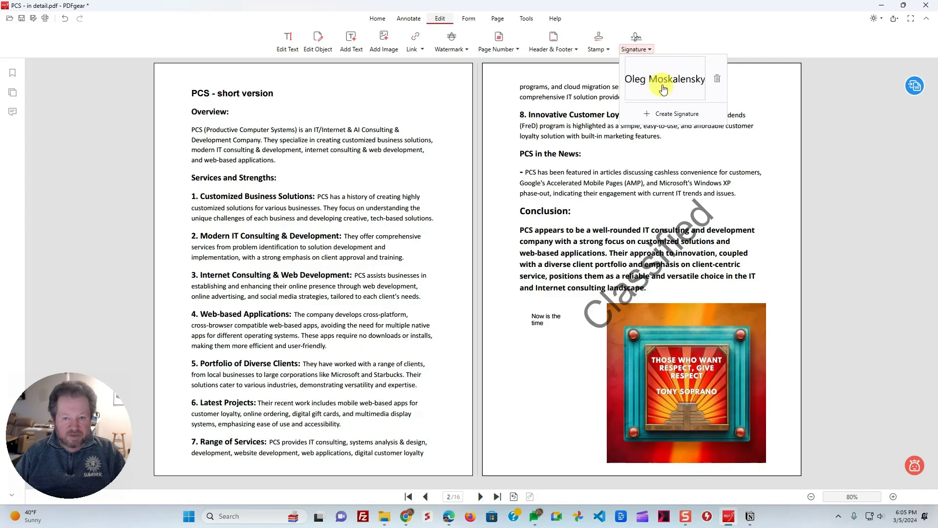
{"action": "left_click", "coordinate": [672, 117]}
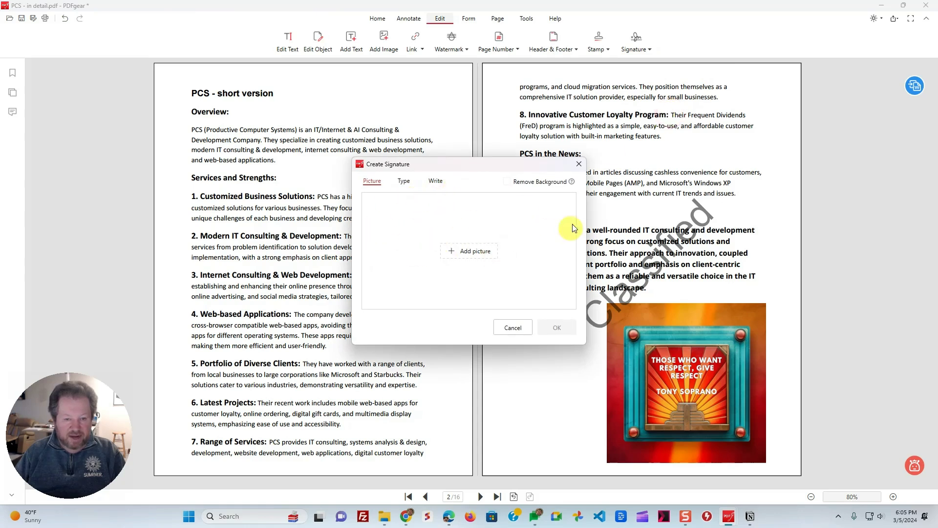
{"action": "left_click", "coordinate": [528, 326]}
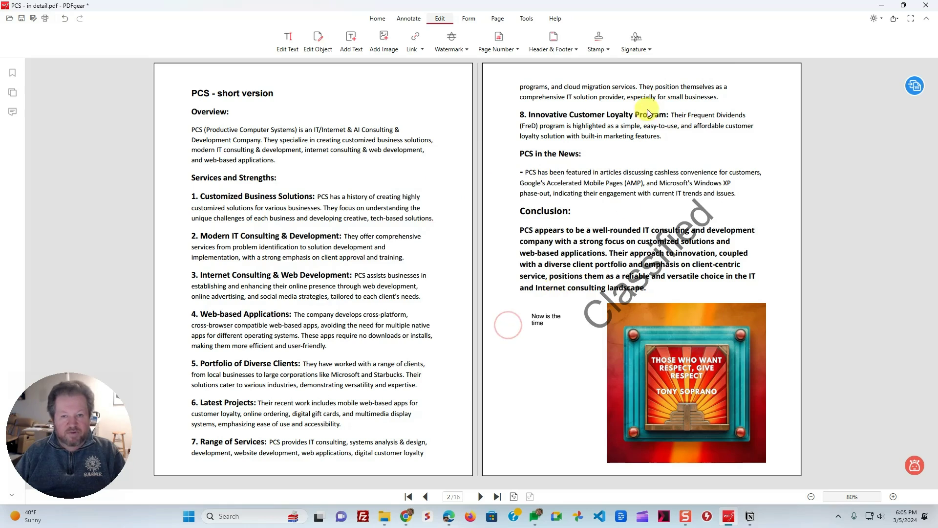
{"action": "left_click", "coordinate": [639, 39]}
{"action": "left_click", "coordinate": [662, 78]}
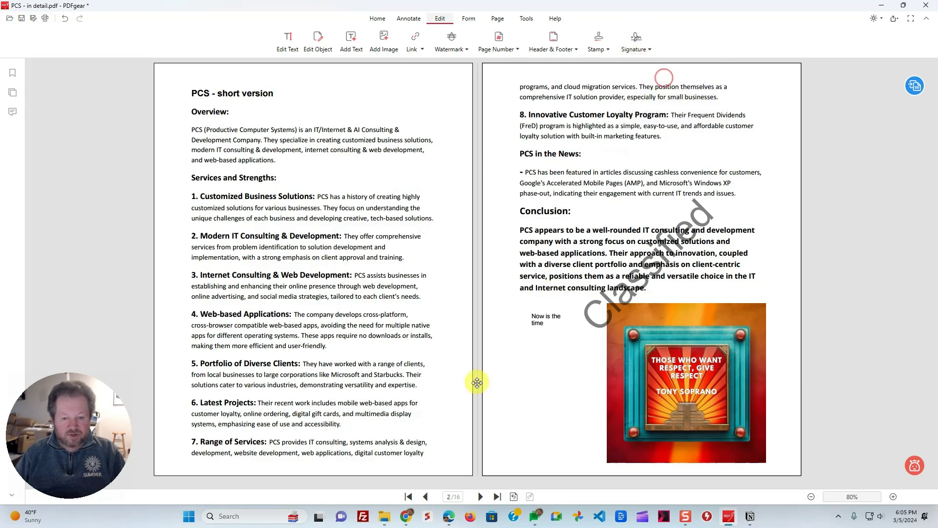
{"action": "left_click", "coordinate": [498, 349]}
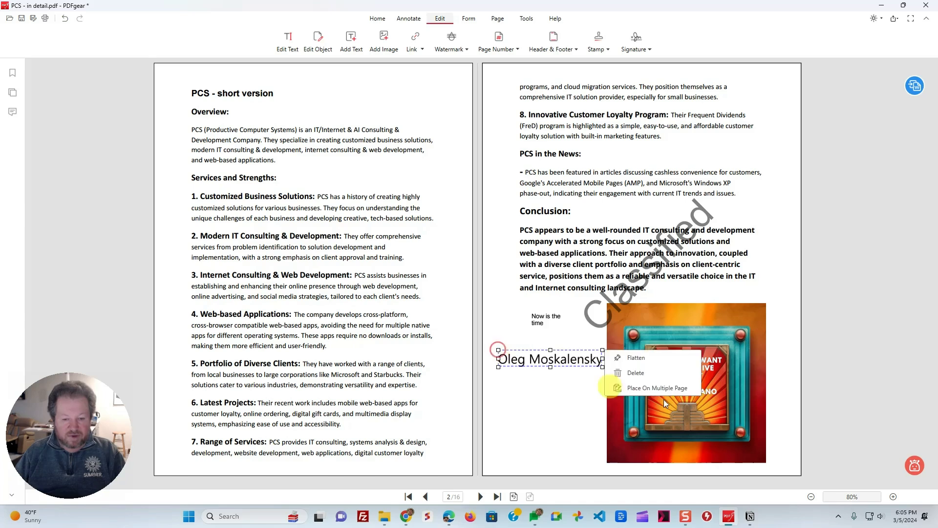
{"action": "left_click", "coordinate": [647, 363]}
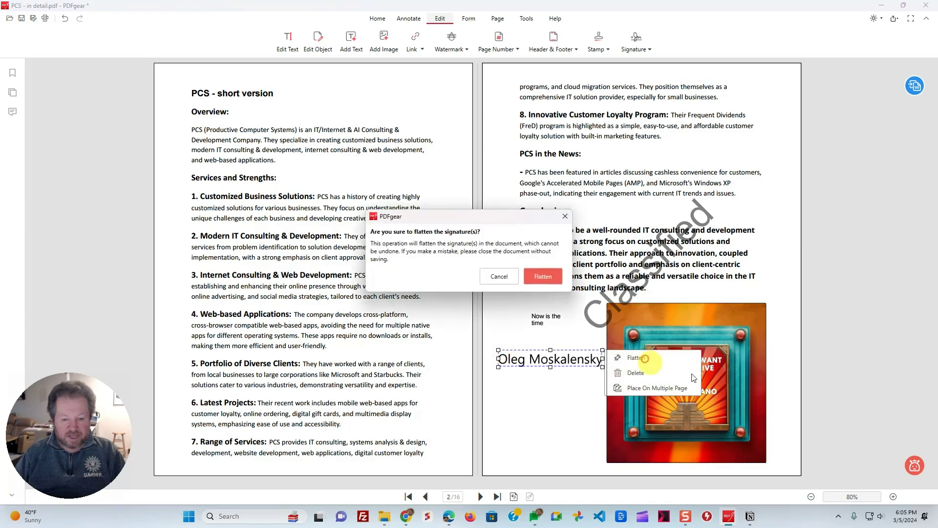
{"action": "left_click", "coordinate": [549, 273]}
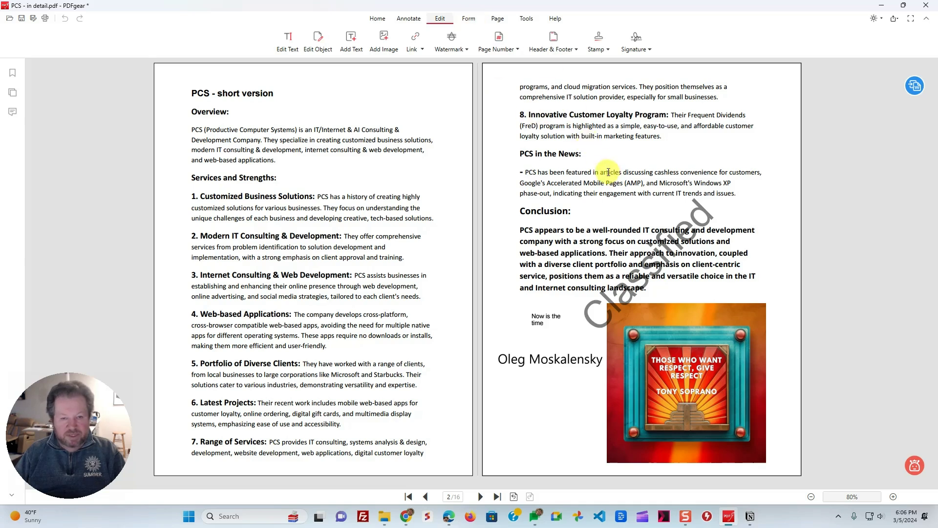
- Pass through the Form tab to the Page tab's thumbnail grid of all 16 pages
{"action": "left_click", "coordinate": [469, 19]}
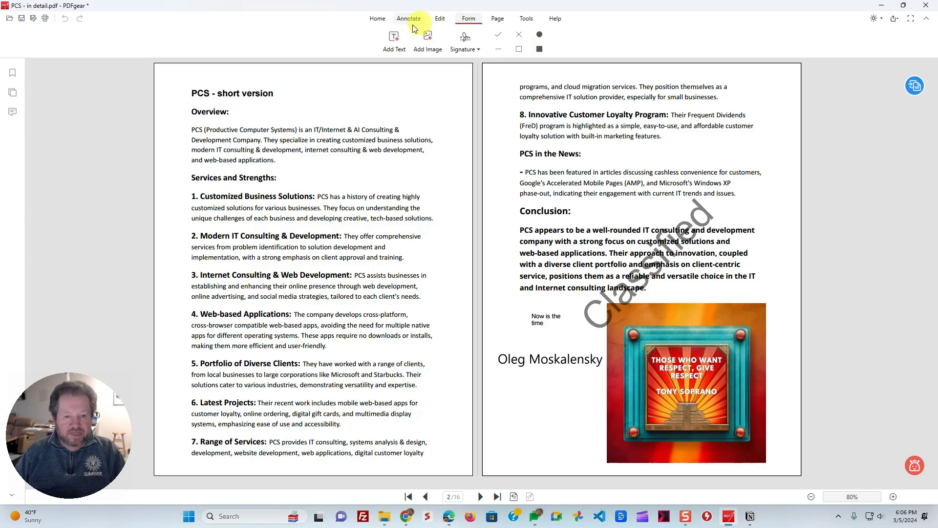
{"action": "left_click", "coordinate": [500, 20]}
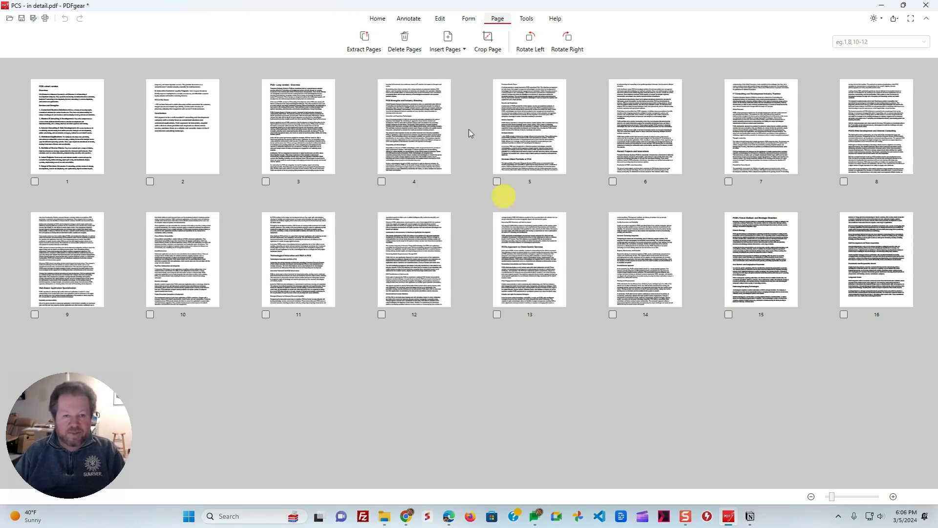
{"action": "left_click", "coordinate": [367, 46]}
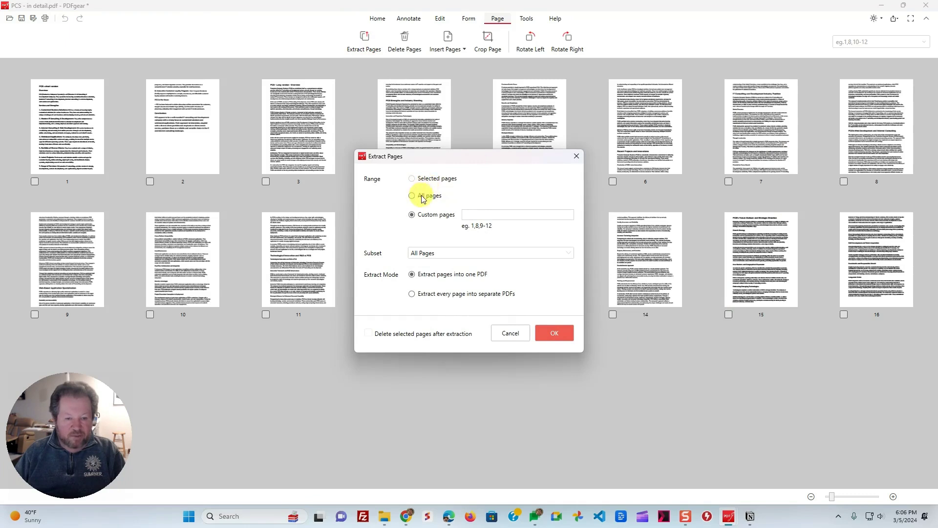
{"action": "left_click", "coordinate": [456, 253]}
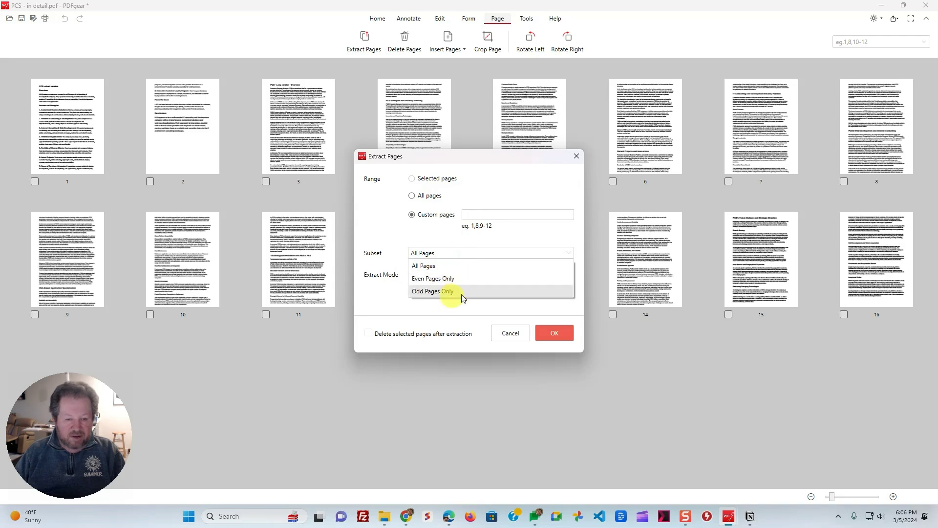
{"action": "left_click", "coordinate": [416, 227]}
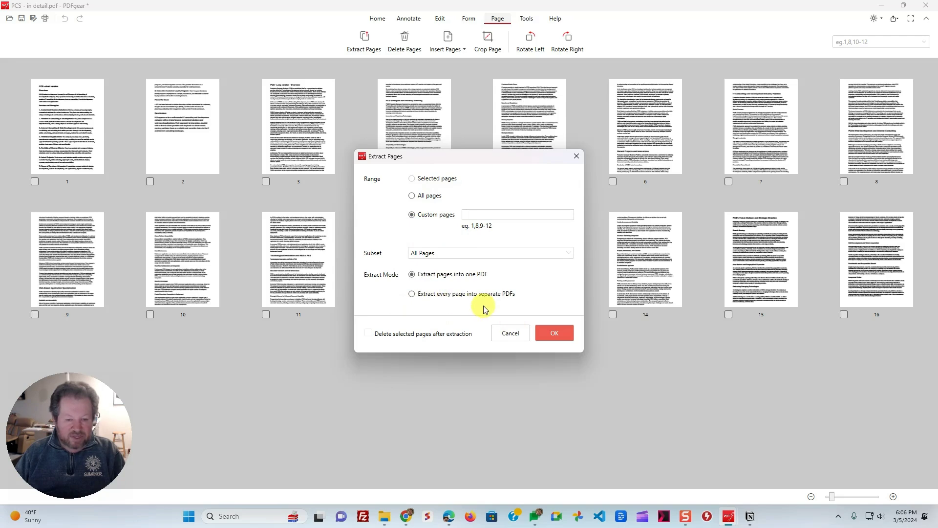
{"action": "left_click", "coordinate": [508, 336]}
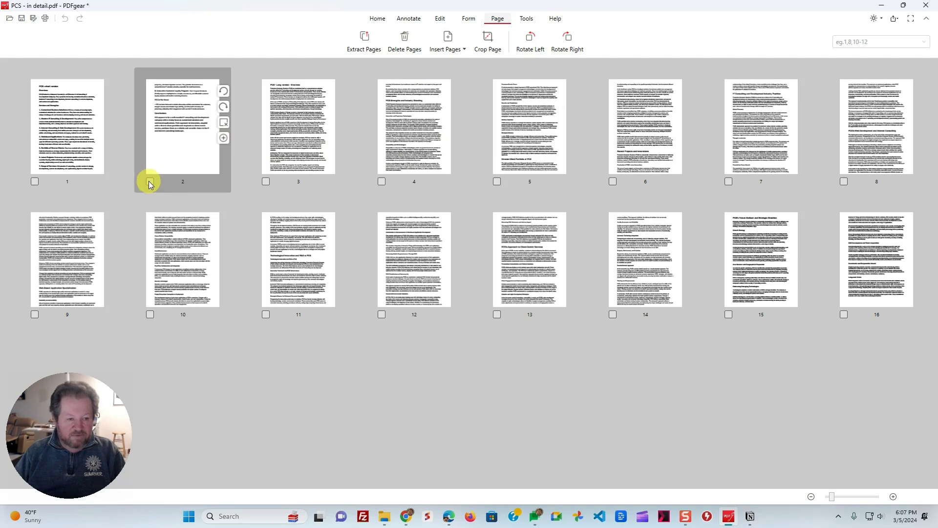
- Select pages 2, 3 and 6, preview the Delete Pages dialog, then cancel without deleting
{"action": "left_click", "coordinate": [265, 183]}
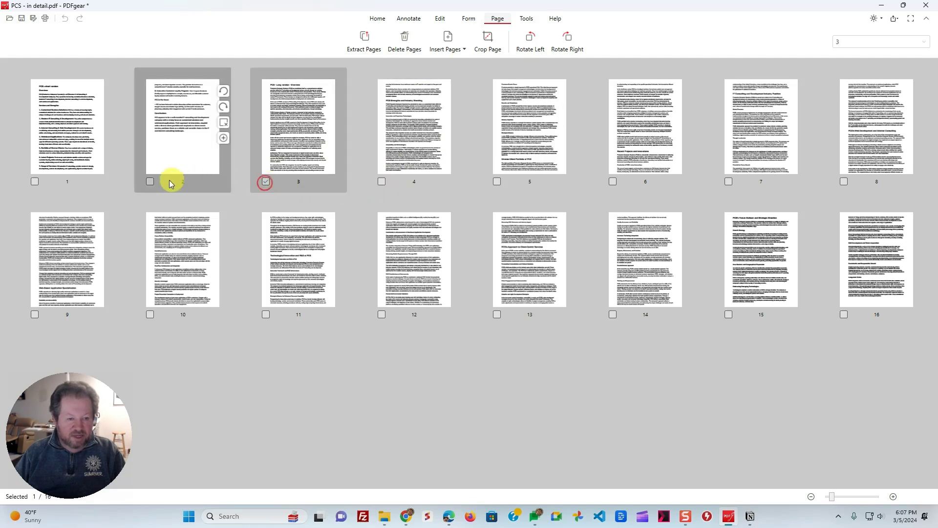
{"action": "left_click", "coordinate": [150, 180]}
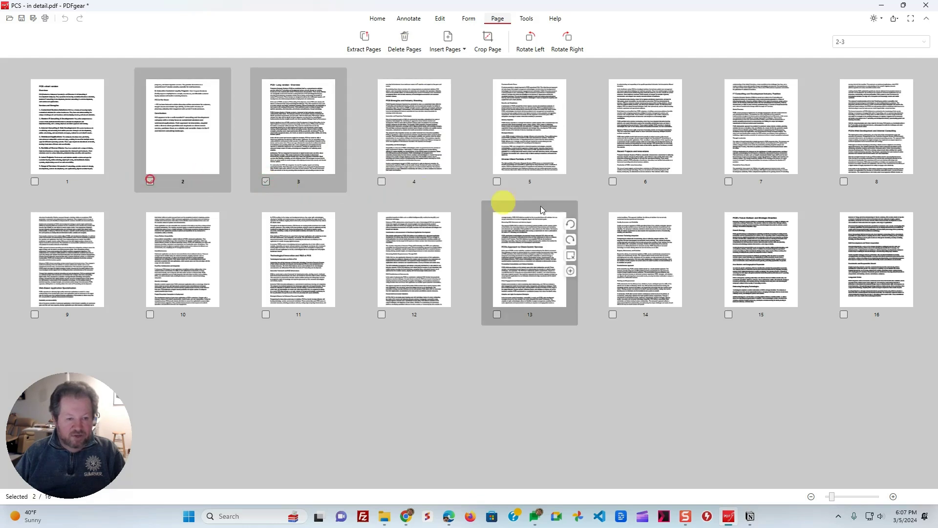
{"action": "left_click", "coordinate": [613, 181]}
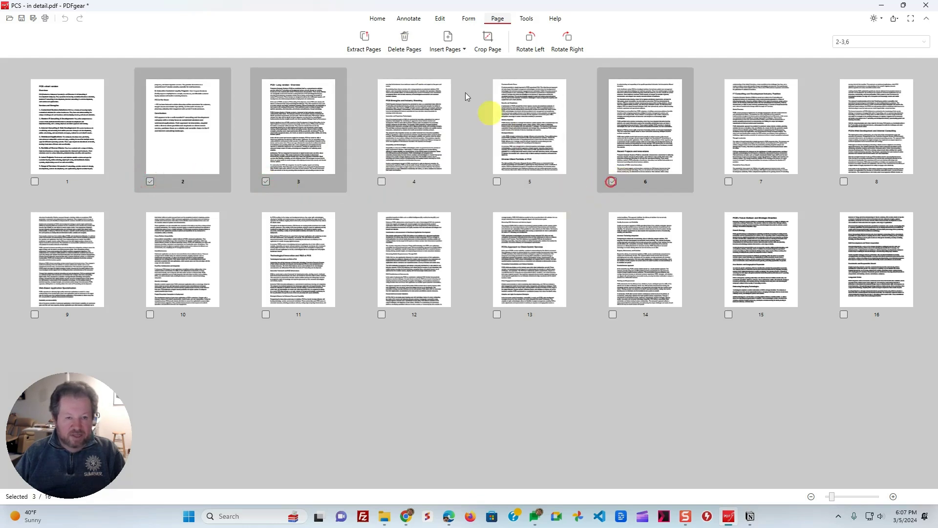
{"action": "left_click", "coordinate": [404, 38]}
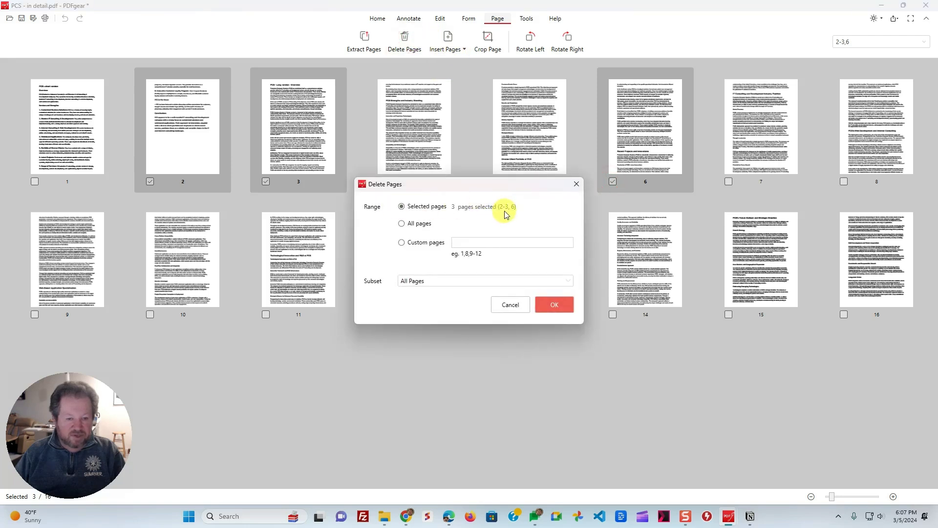
{"action": "left_click", "coordinate": [510, 304]}
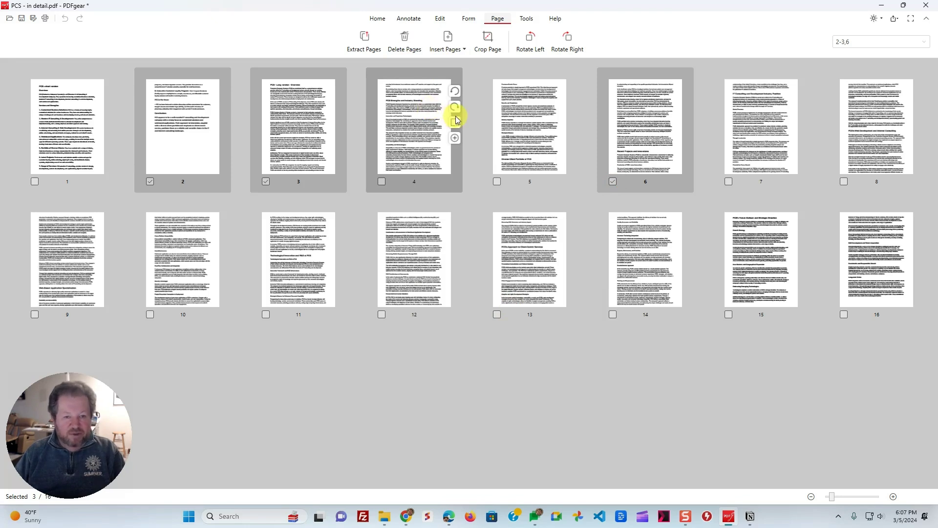
{"action": "left_click", "coordinate": [466, 50]}
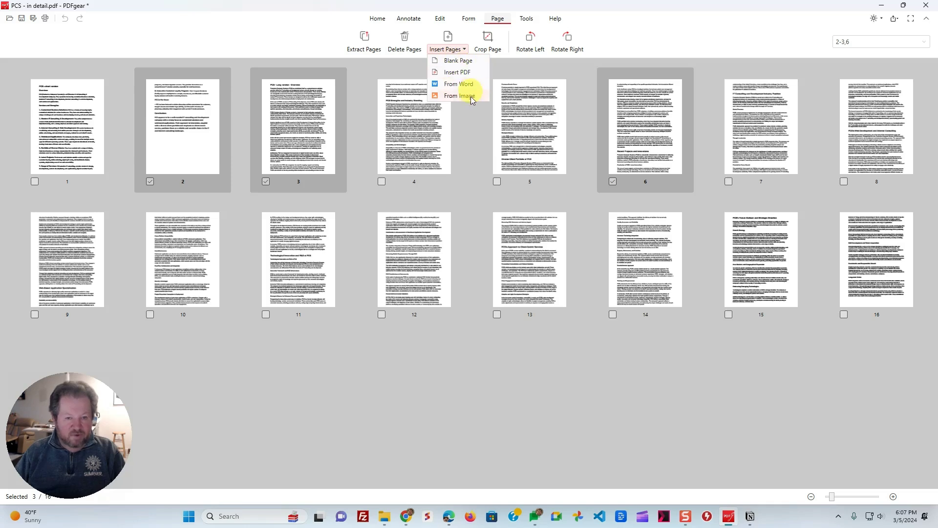
{"action": "left_click", "coordinate": [629, 37]}
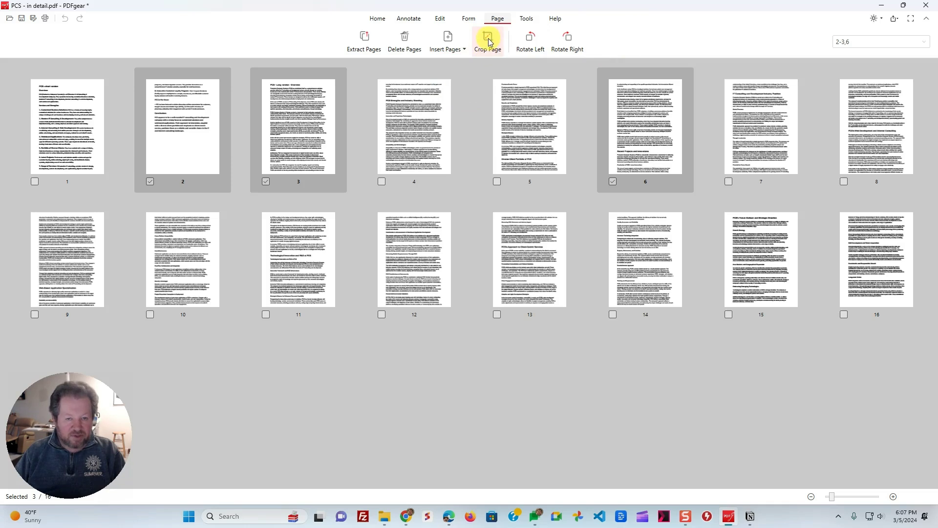
{"action": "mouse_move", "coordinate": [429, 80]}
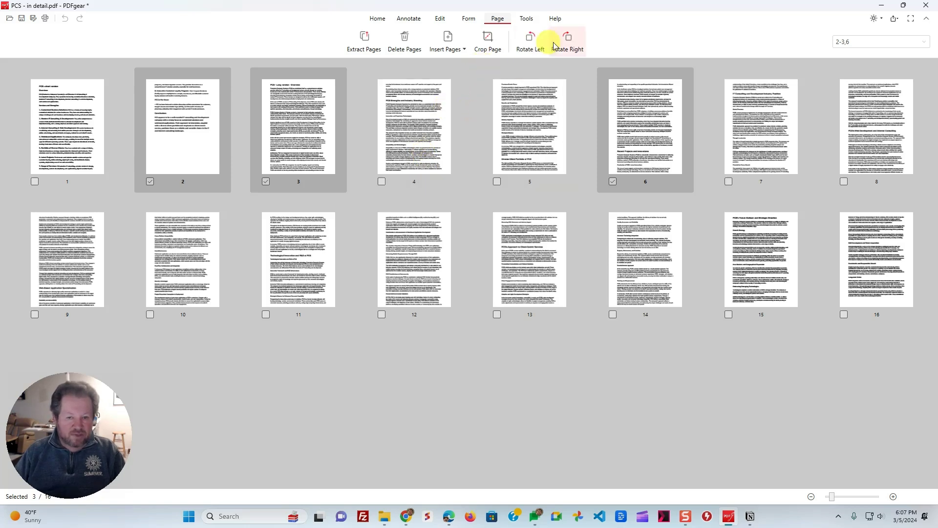
{"action": "mouse_move", "coordinate": [549, 63]}
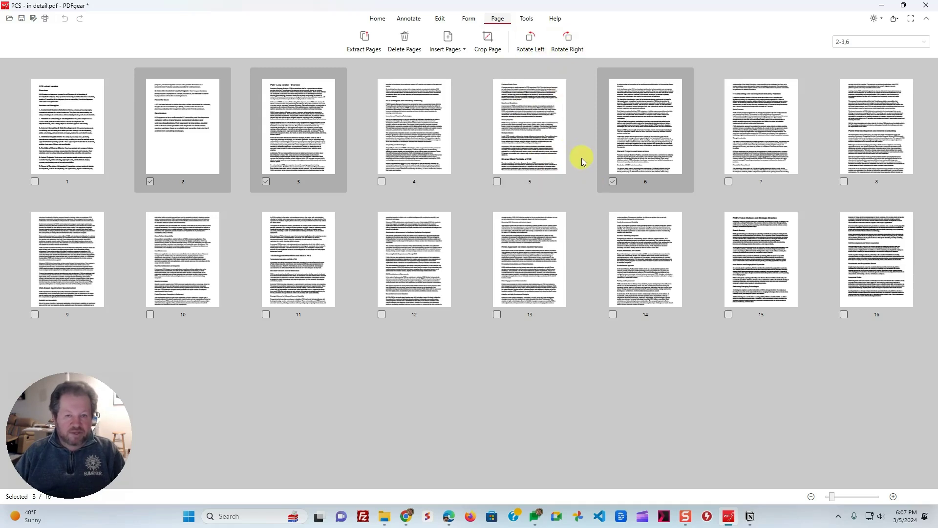
{"action": "left_click", "coordinate": [527, 18]}
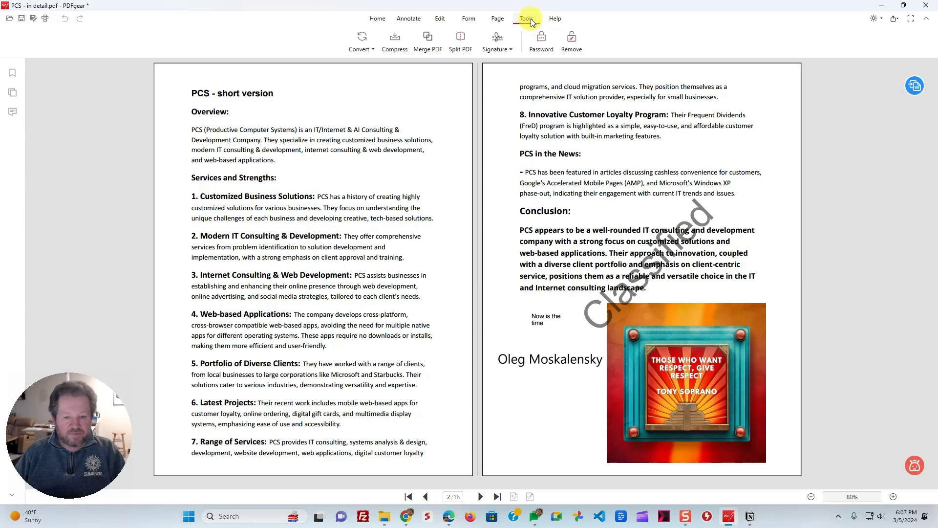
- Show the Convert formats list (PDF to Word, Excel, PPT), then dismiss it
{"action": "left_click", "coordinate": [369, 49]}
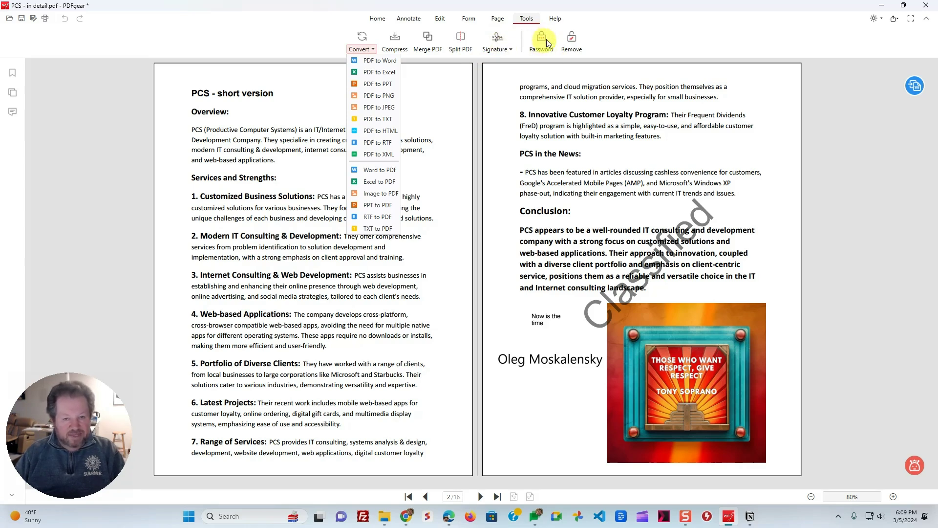
{"action": "left_click", "coordinate": [629, 43]}
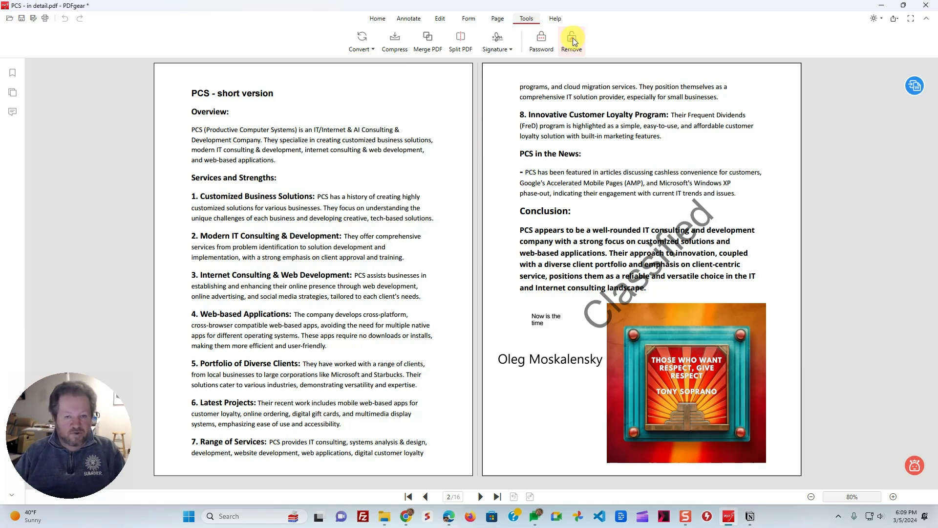
- Switch to the Help tab and launch the floating Copilot assistant panel
{"action": "left_click", "coordinate": [555, 19]}
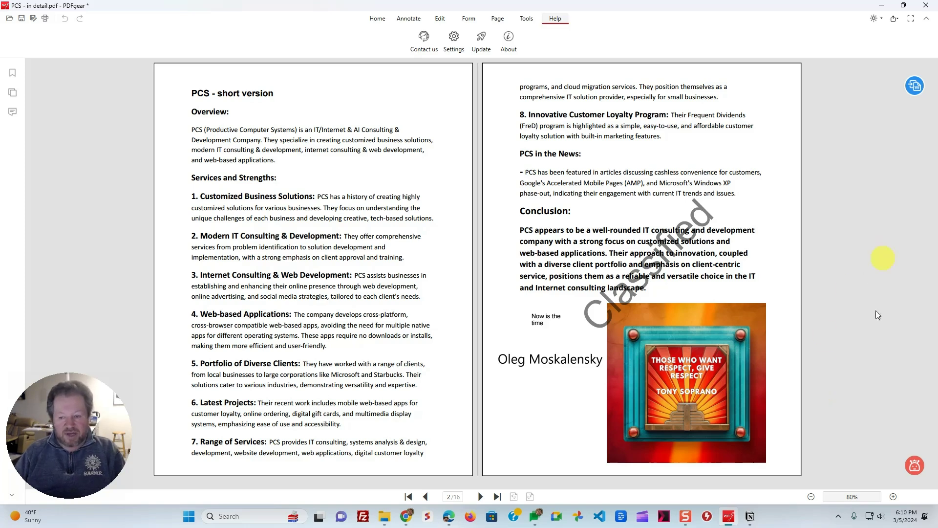
{"action": "mouse_move", "coordinate": [919, 91]}
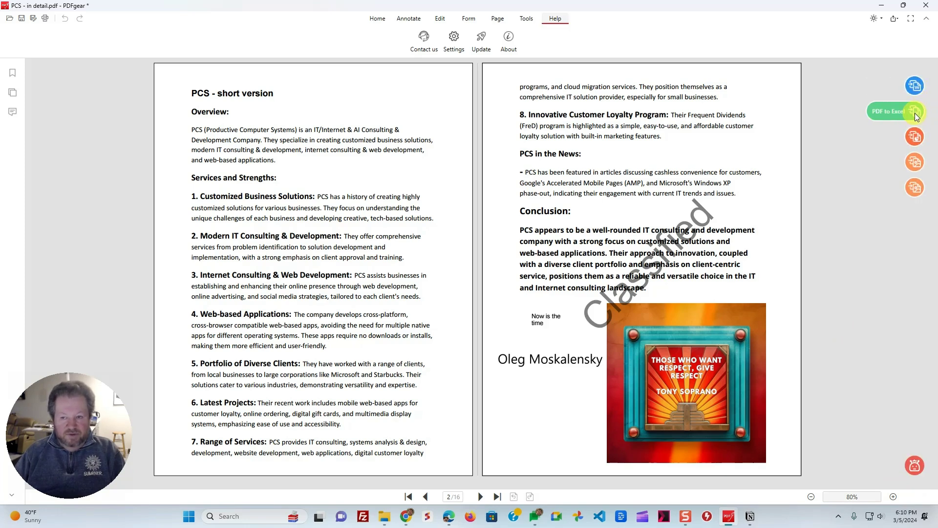
{"action": "left_click", "coordinate": [915, 468]}
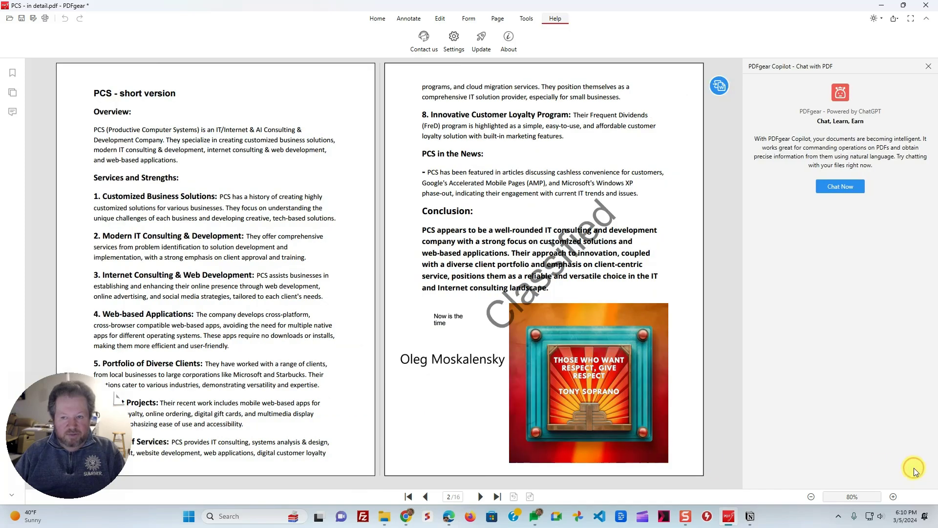
- Start a Copilot chat and ask who a named person in the PDF is
{"action": "left_click", "coordinate": [844, 187]}
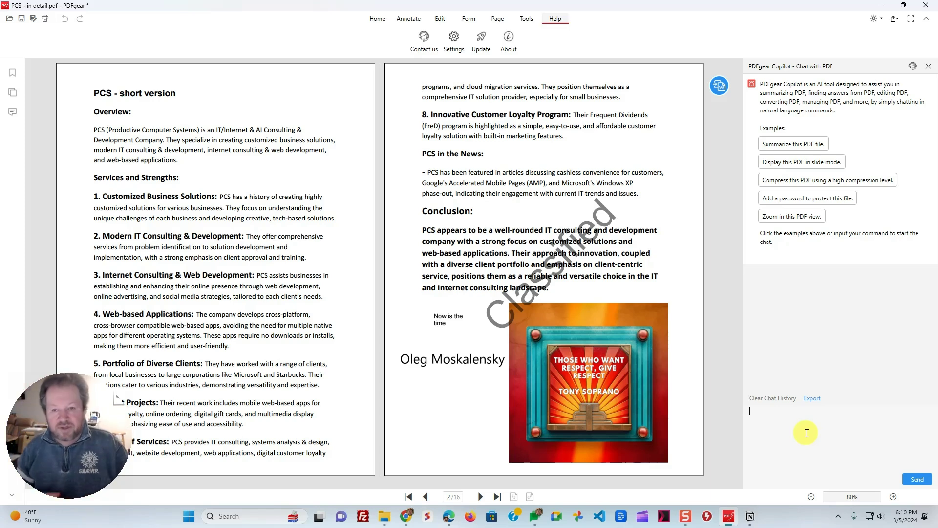
{"action": "type", "text": "who"}
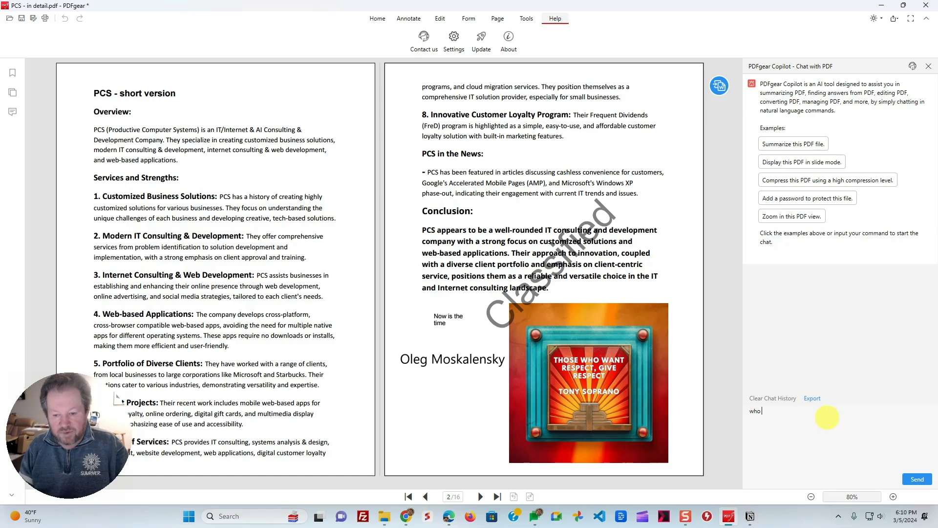
{"action": "type", "text": " is Oleg"}
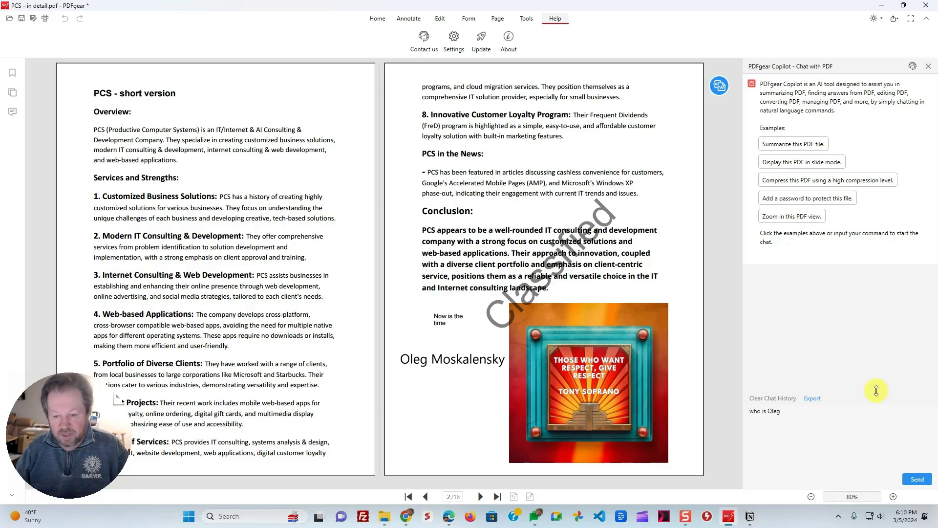
{"action": "left_click", "coordinate": [916, 477]}
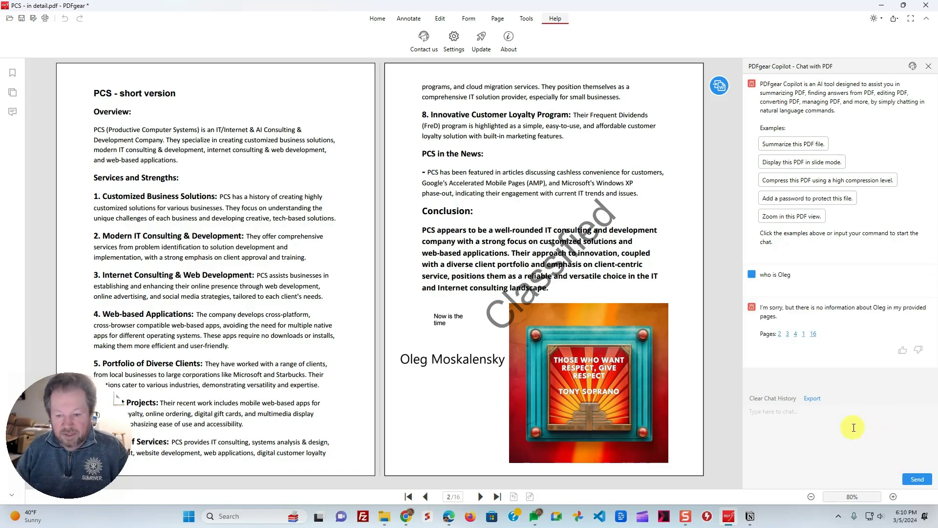
- Ask Copilot 'what is PCS' and jump to cited page 16
{"action": "left_click", "coordinate": [779, 447]}
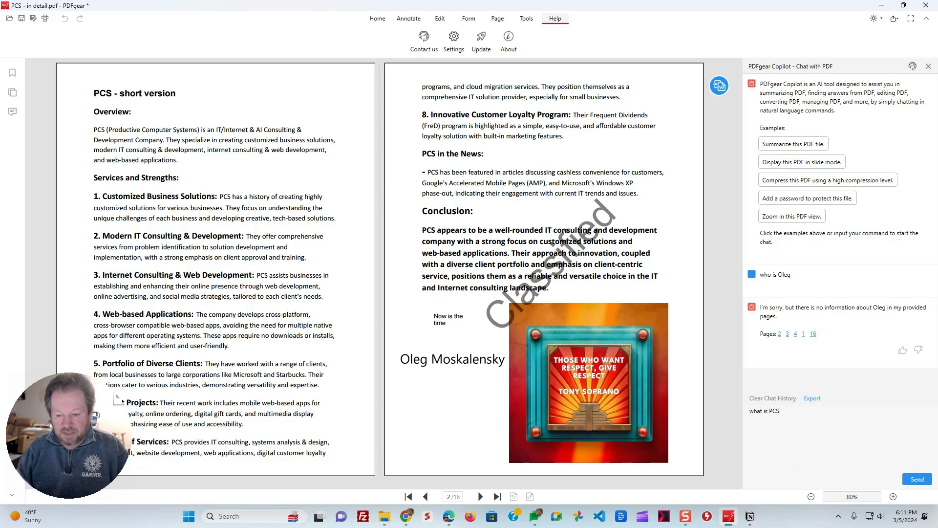
{"action": "left_click", "coordinate": [918, 479]}
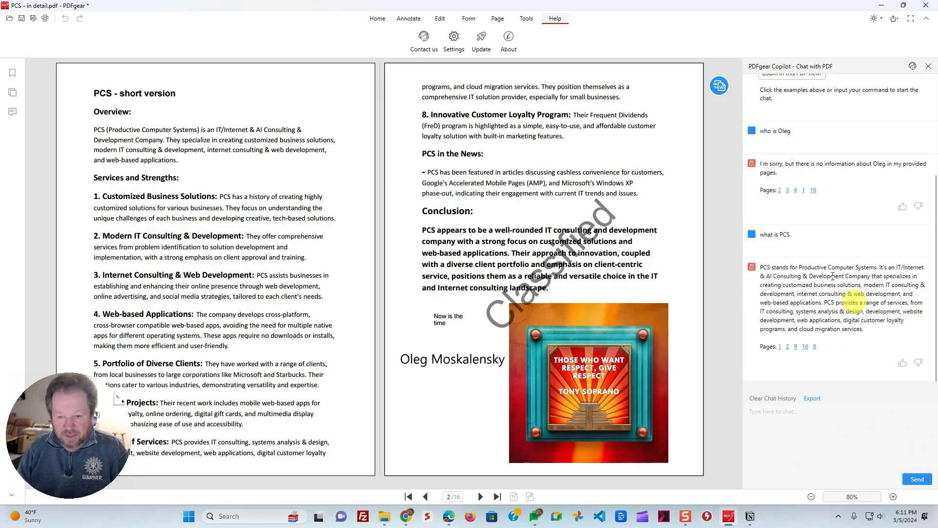
{"action": "left_click", "coordinate": [806, 347]}
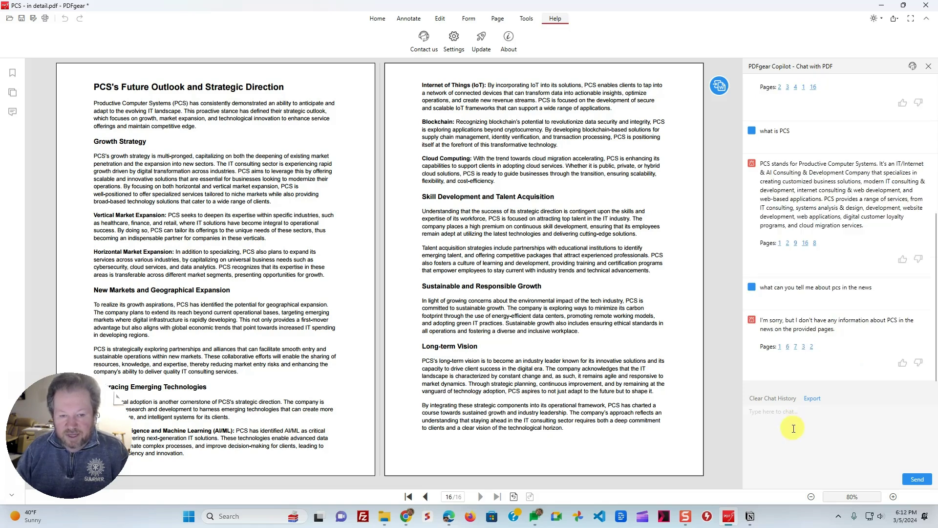
- Ask Copilot 'What kind of talent does PCS attract?', then close the chat panel
{"action": "left_click", "coordinate": [791, 427]}
{"action": "type", "text": "What kind of talent does PCS att"}
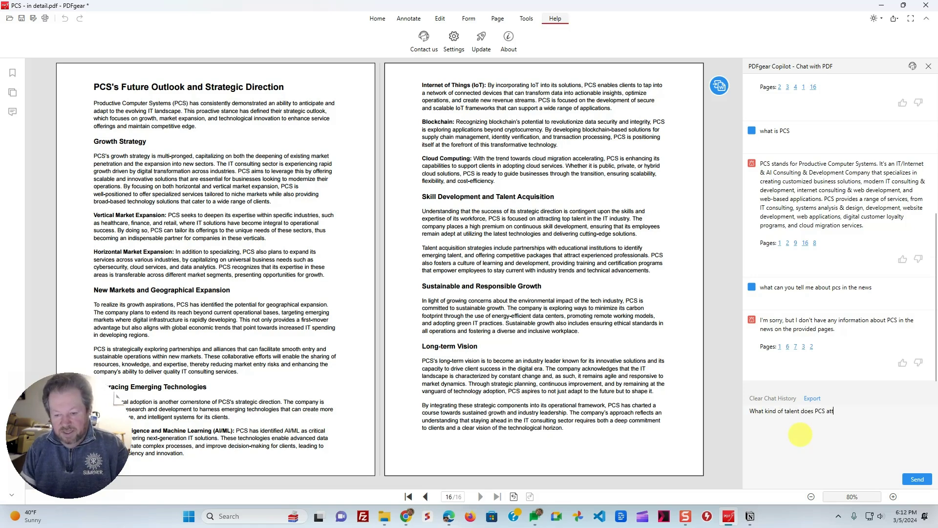
{"action": "type", "text": "ract?"}
{"action": "key", "text": "Return"}
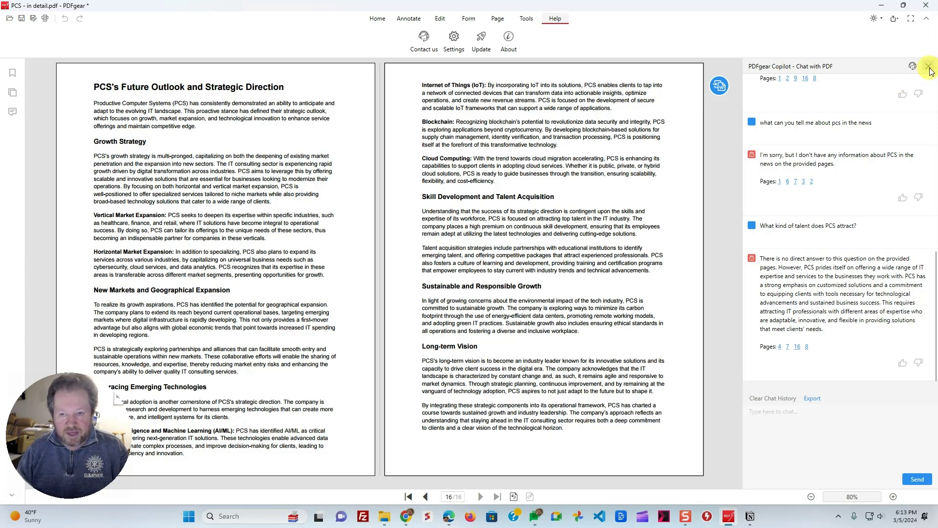
{"action": "left_click", "coordinate": [928, 67]}
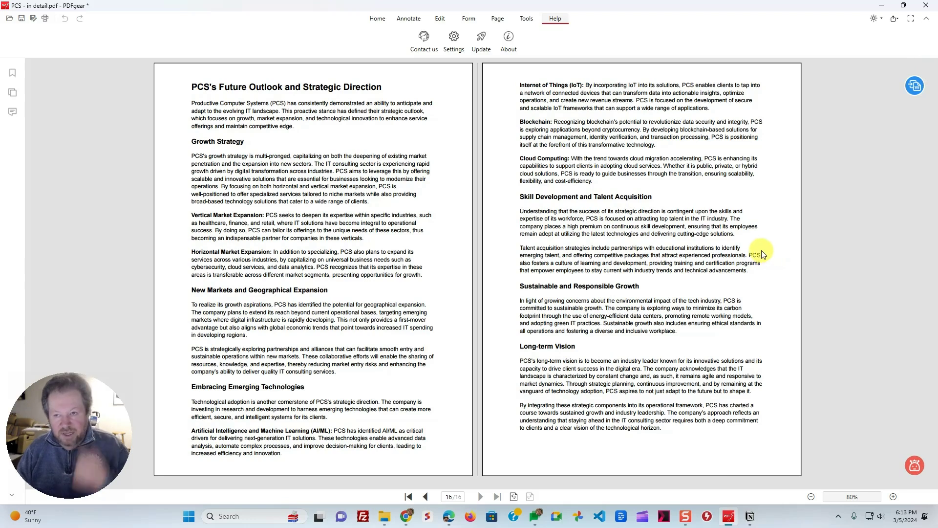
- Maximize the Chrome window showing the pdfgear.com homepage
{"action": "left_click_drag", "start_coordinate": [513, 146], "coordinate": [353, 5]}
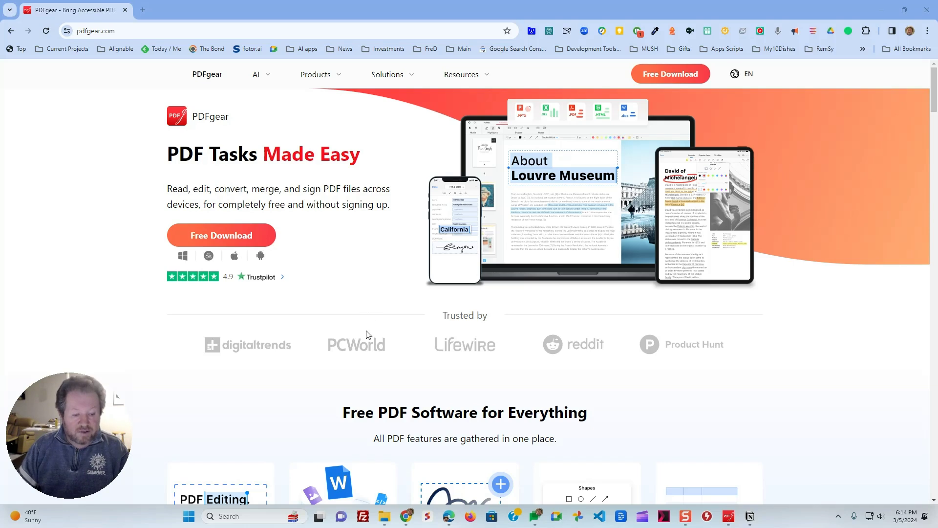
{"action": "scroll", "coordinate": [367, 333], "scroll_direction": "down", "scroll_amount": 4}
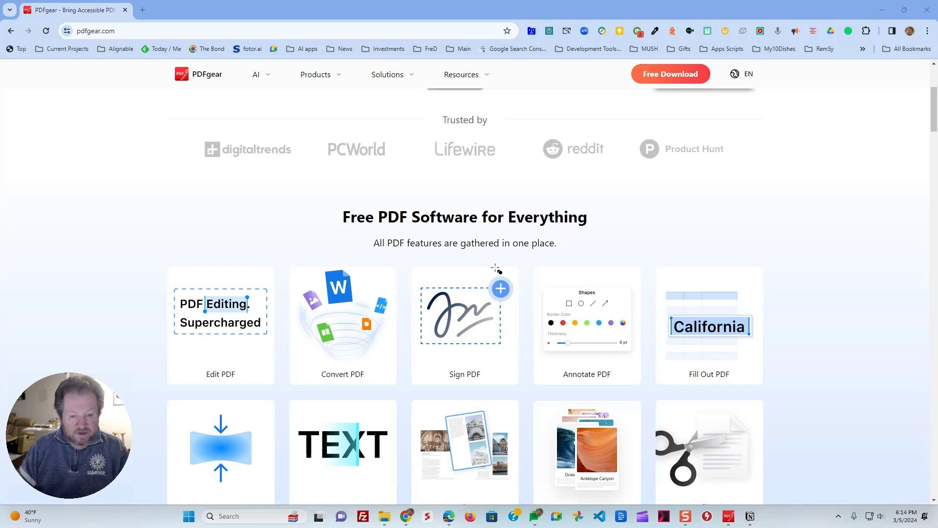
{"action": "scroll", "coordinate": [496, 269], "scroll_direction": "down", "scroll_amount": 10}
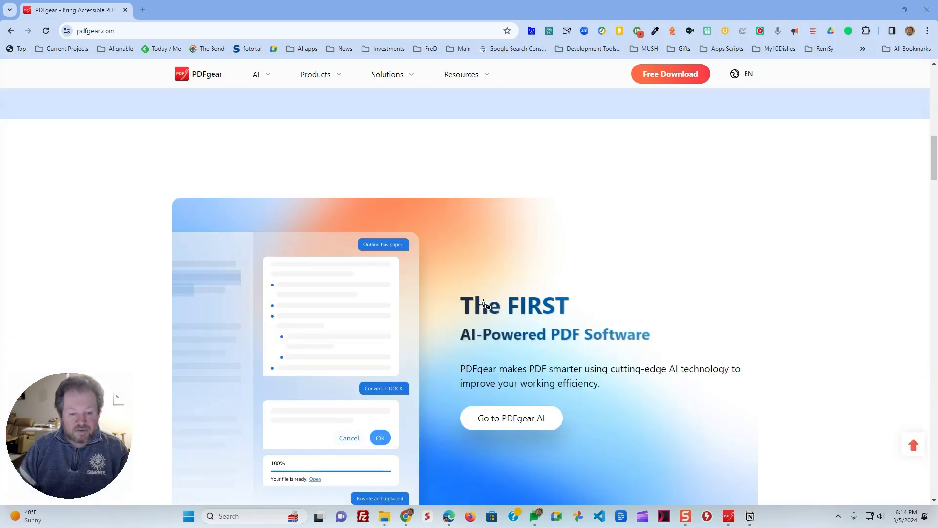
{"action": "scroll", "coordinate": [485, 307], "scroll_direction": "down", "scroll_amount": 4}
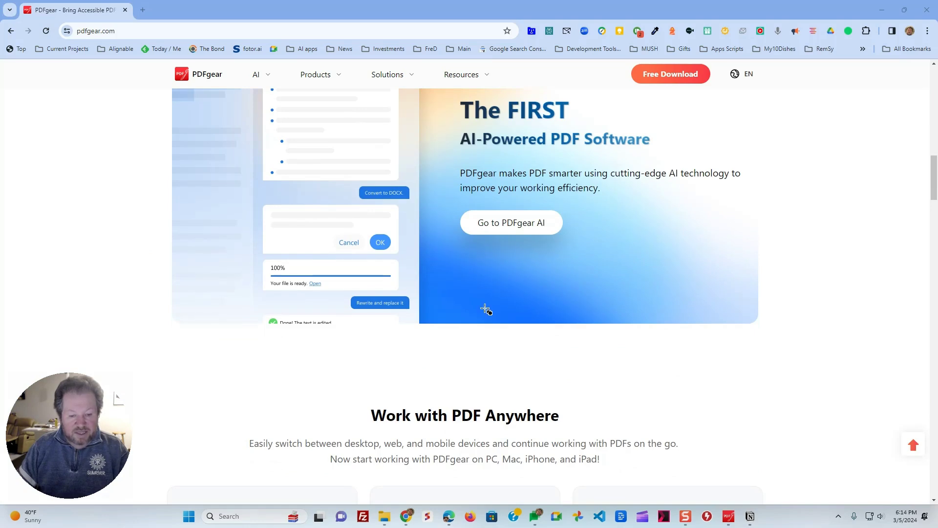
{"action": "scroll", "coordinate": [486, 308], "scroll_direction": "up", "scroll_amount": 15}
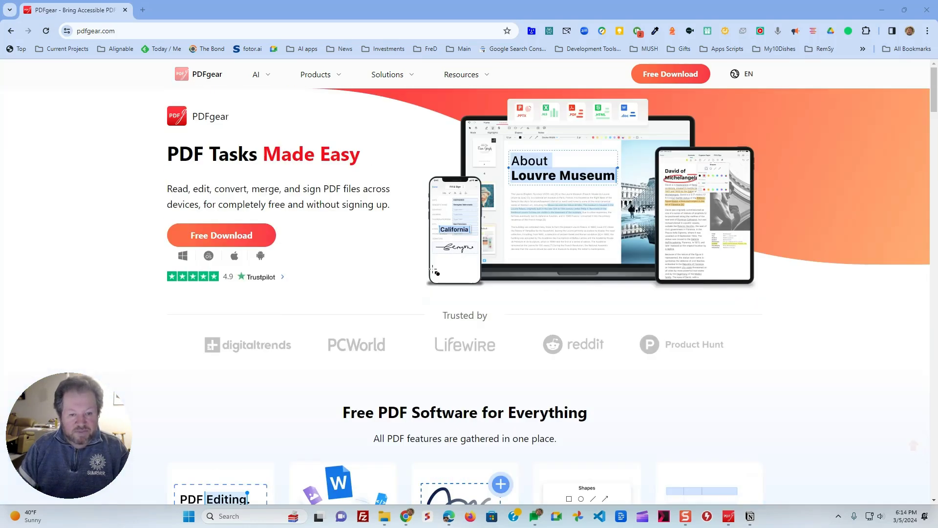